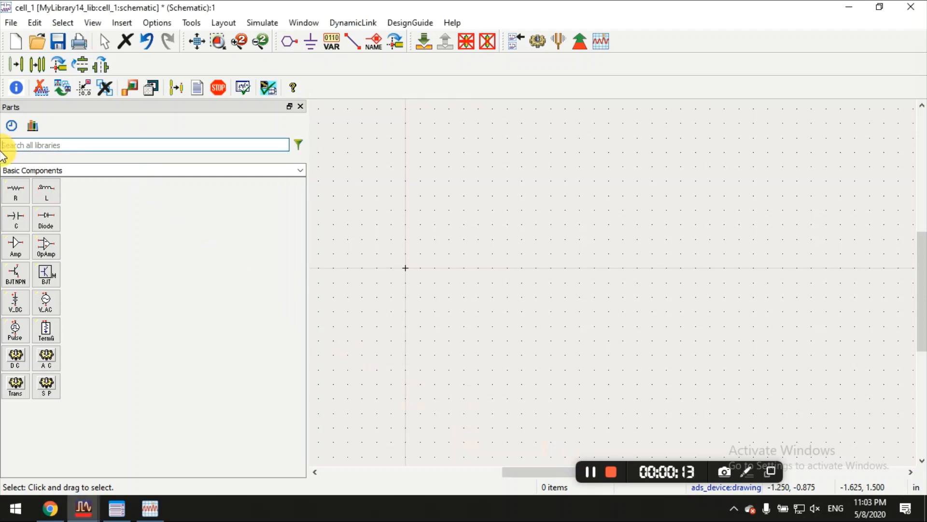
- Find the P_1Tone single-frequency power source and place it vertically just beside the schematic origin
text(P)
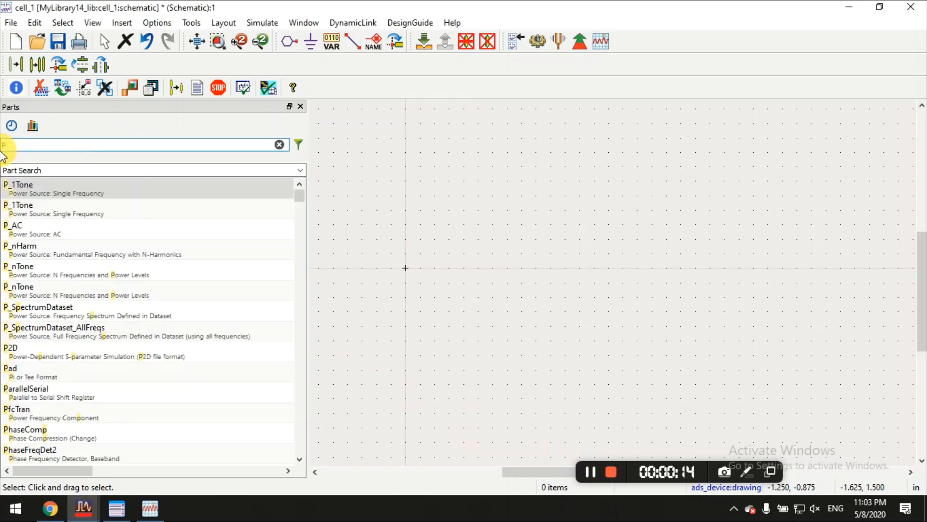
click(36, 192)
right_click(384, 154)
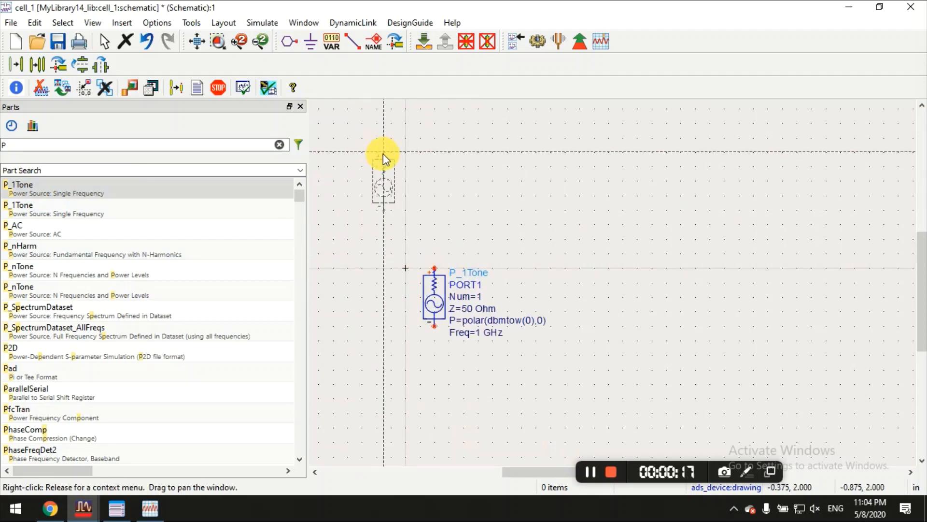
click(392, 164)
- Search the parts for hsms2860 and place two di_hp_HSMS2860_20000301 diodes, one vertical beside the source and one horizontal, higher and farther right
click(279, 146)
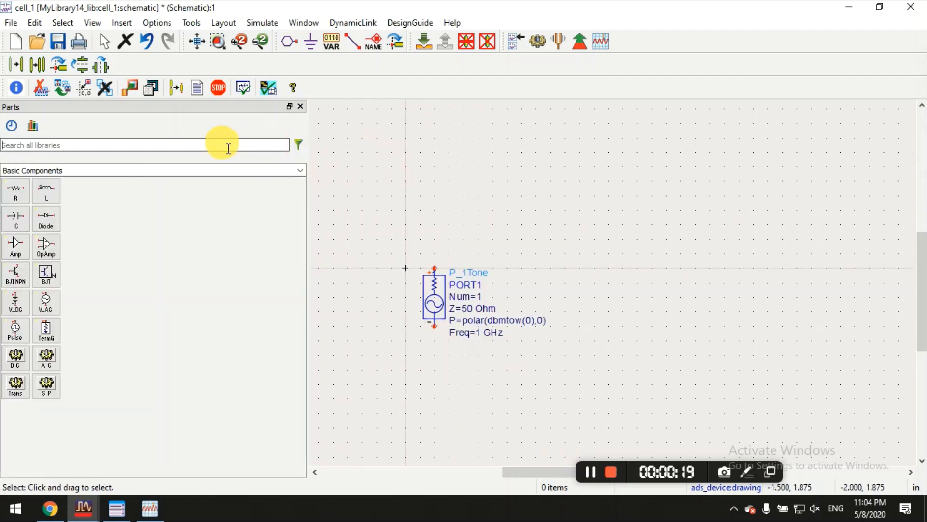
text(hsms)
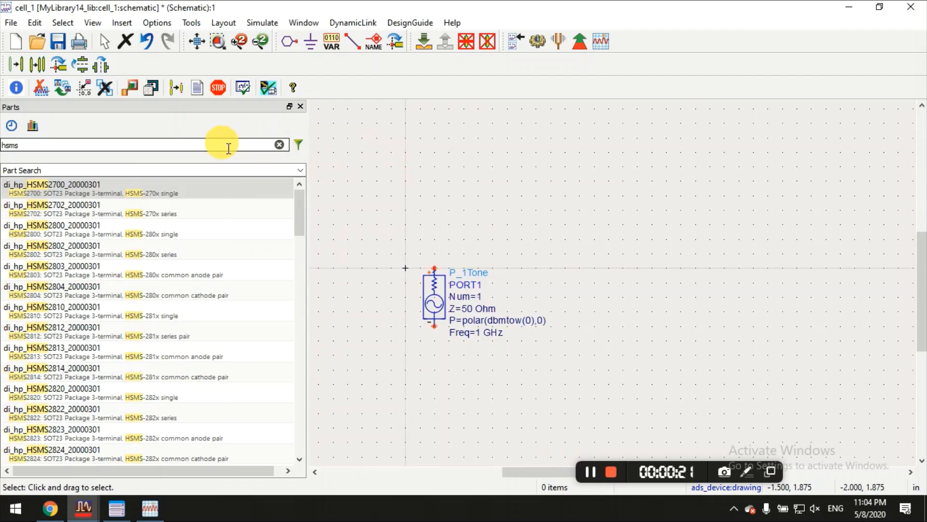
text(2860)
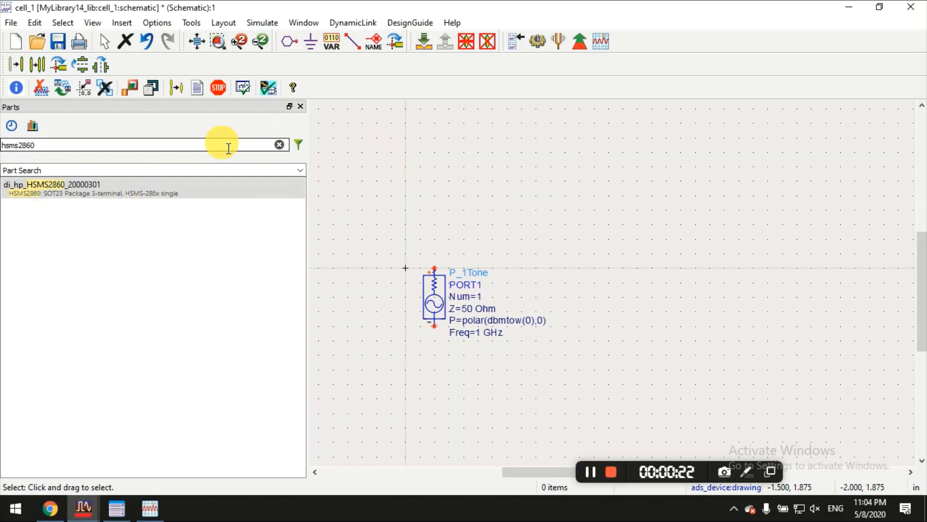
click(156, 195)
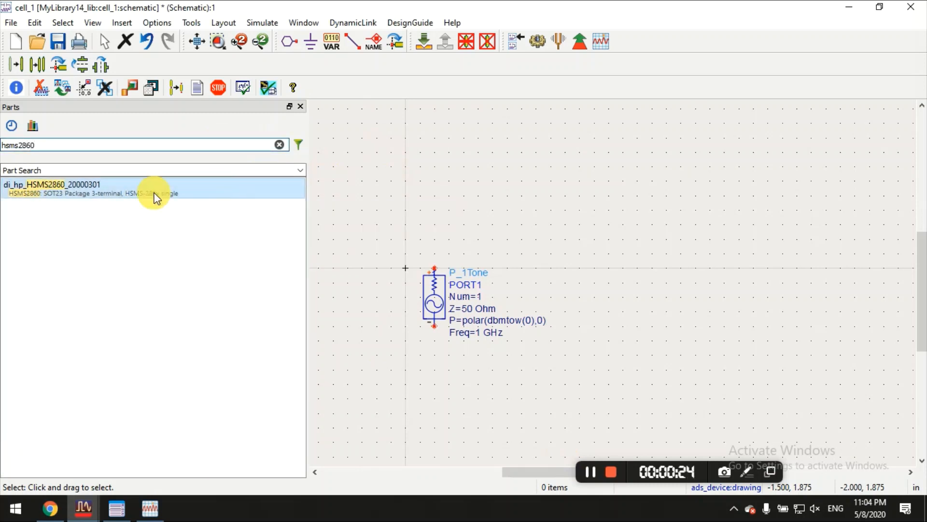
click(217, 191)
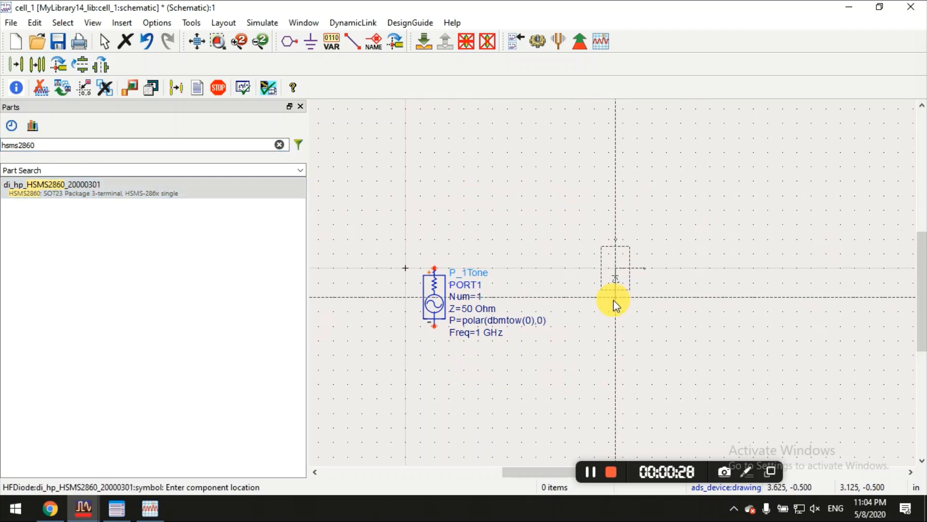
click(609, 313)
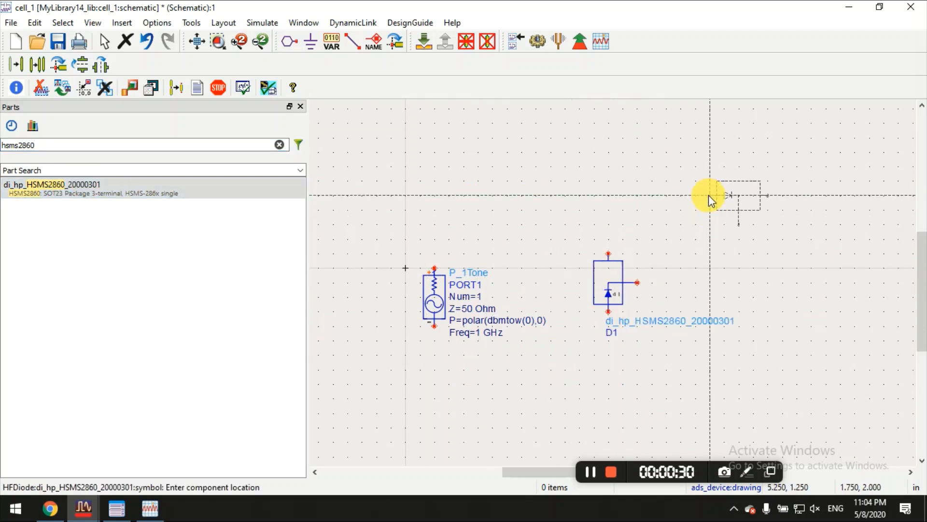
click(709, 195)
right_click(584, 169)
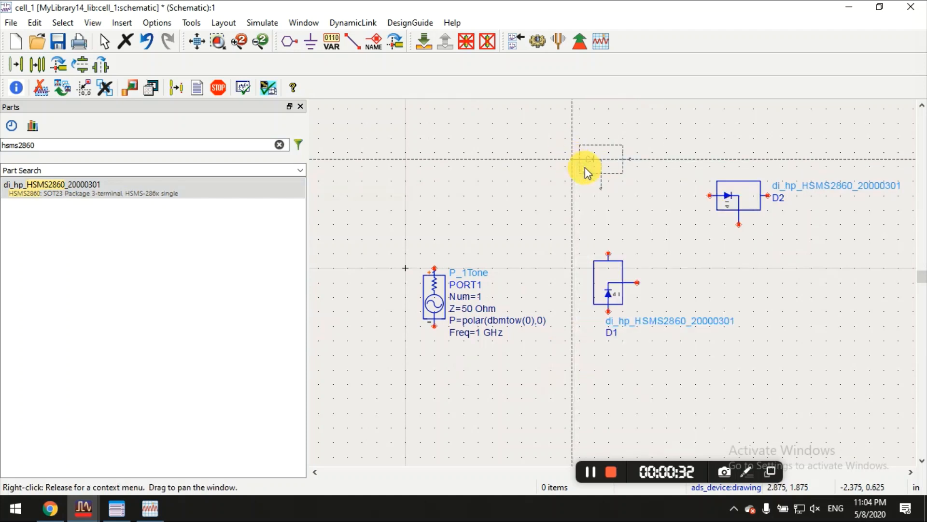
- Place two capacitors, one horizontal above the source and one vertical below and to the right of diode D2
click(279, 145)
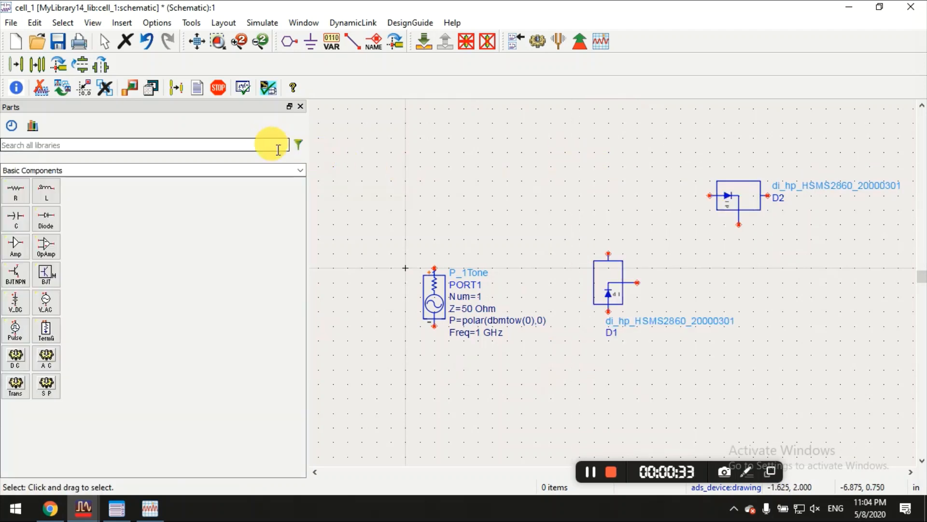
click(14, 221)
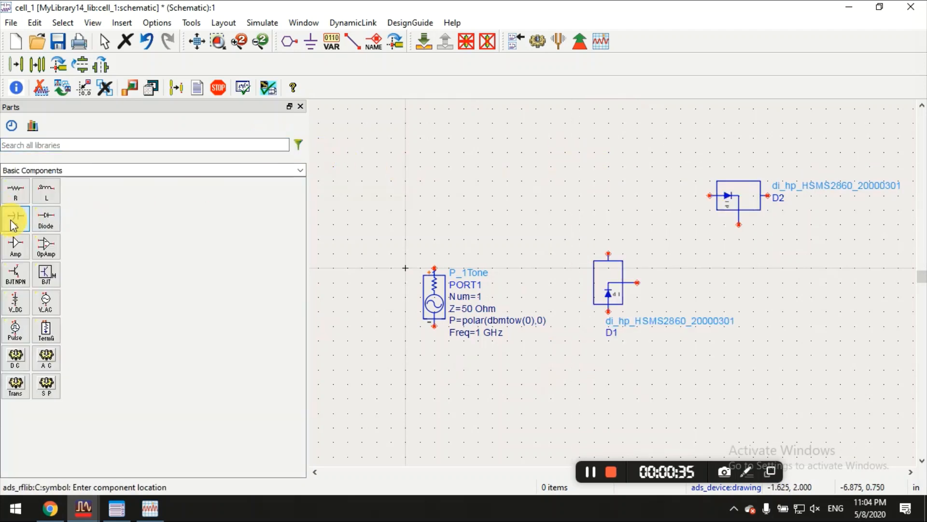
click(486, 188)
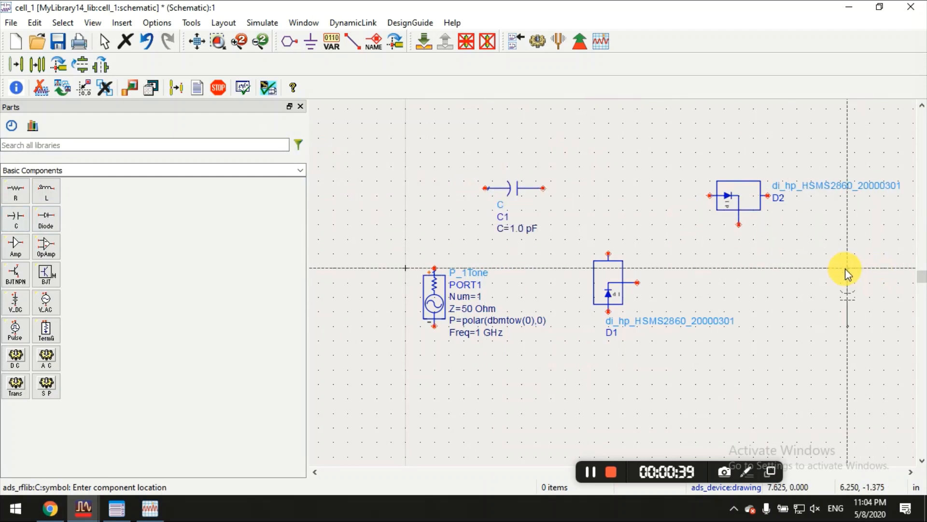
click(825, 259)
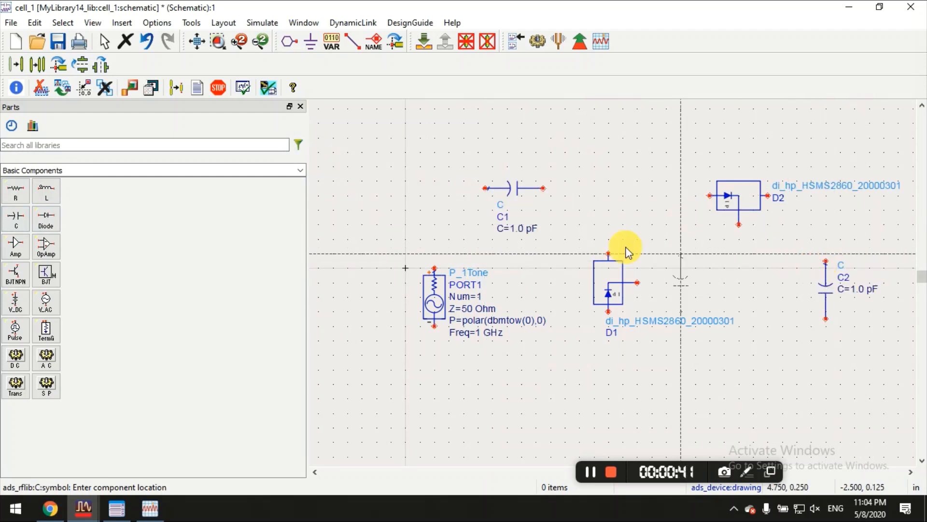
- Place a vertical resistor to the right of capacitor C2 and end the placement
click(16, 191)
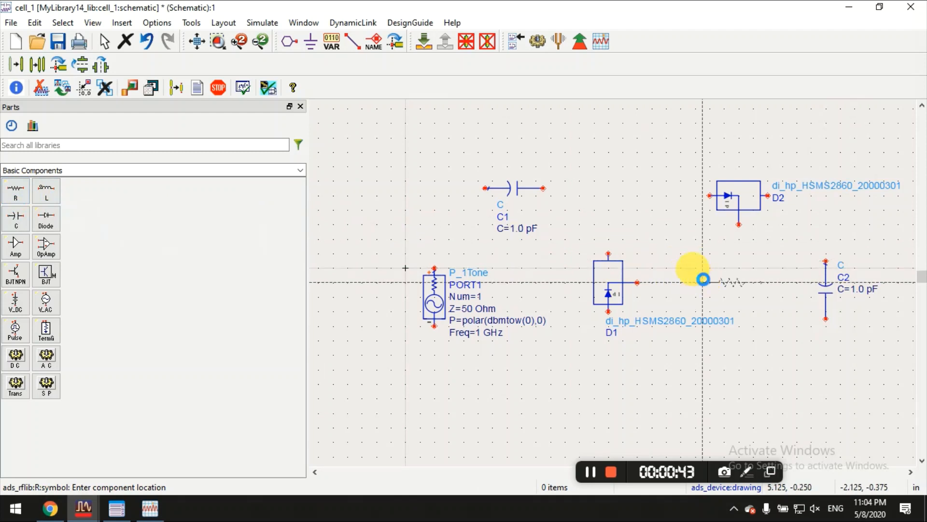
click(897, 268)
right_click(708, 169)
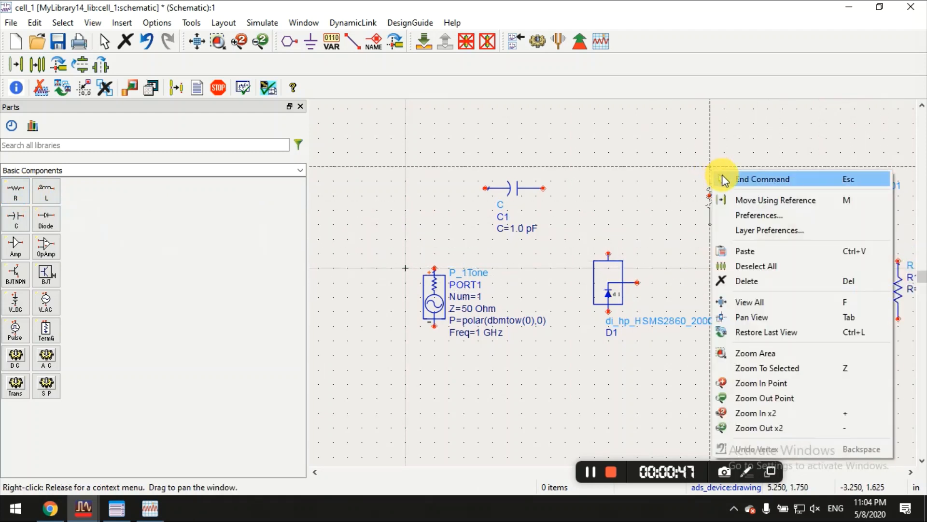
click(719, 180)
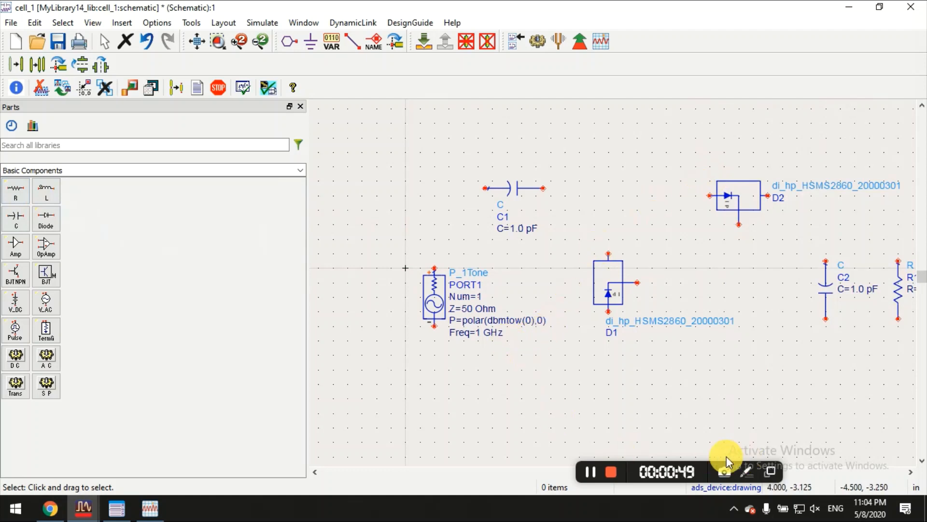
drag(690, 467, 627, 511)
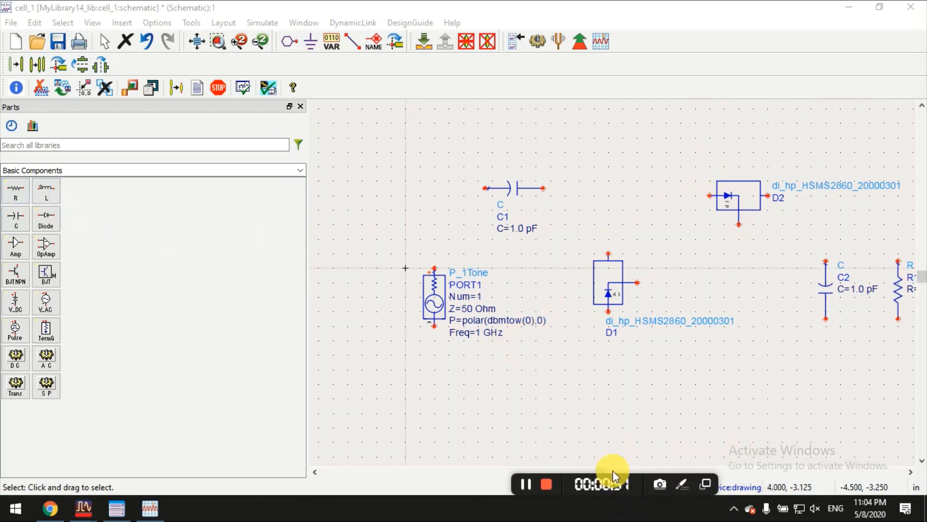
drag(605, 468, 624, 471)
drag(716, 486, 691, 486)
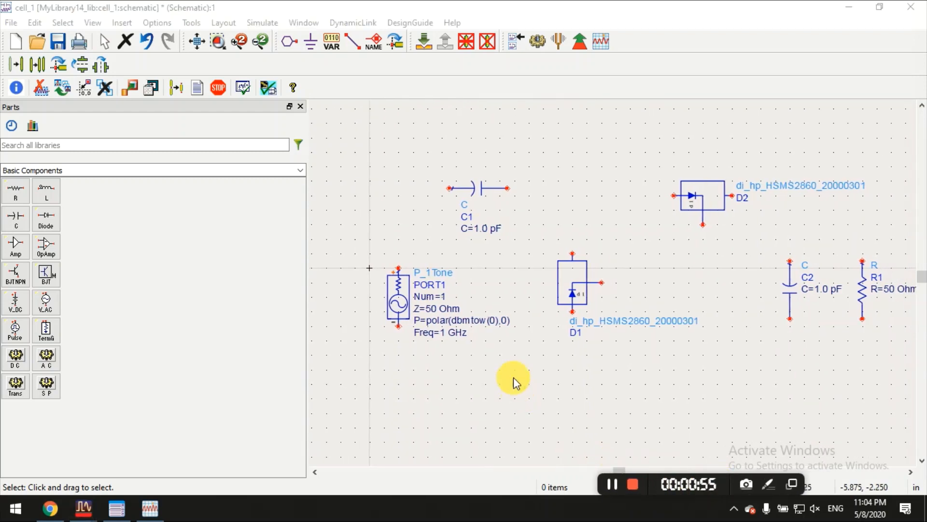
- Wire the P_1Tone source's upper terminal to capacitor C1, and C1's other end to diode D2's left terminal
click(355, 42)
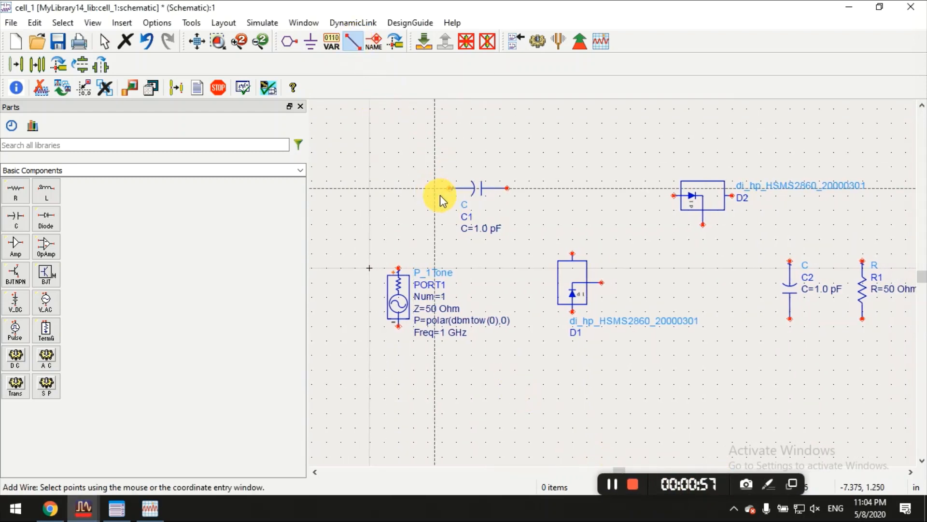
click(397, 268)
click(505, 190)
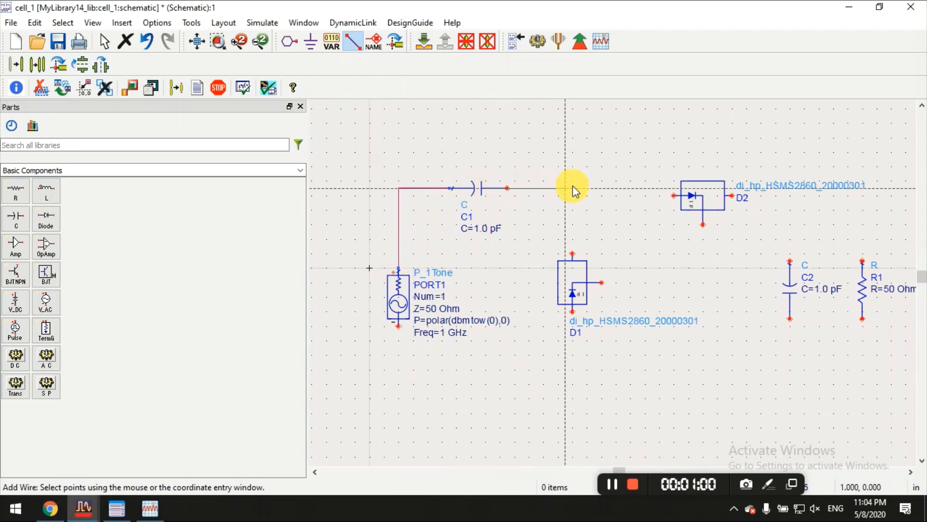
click(671, 193)
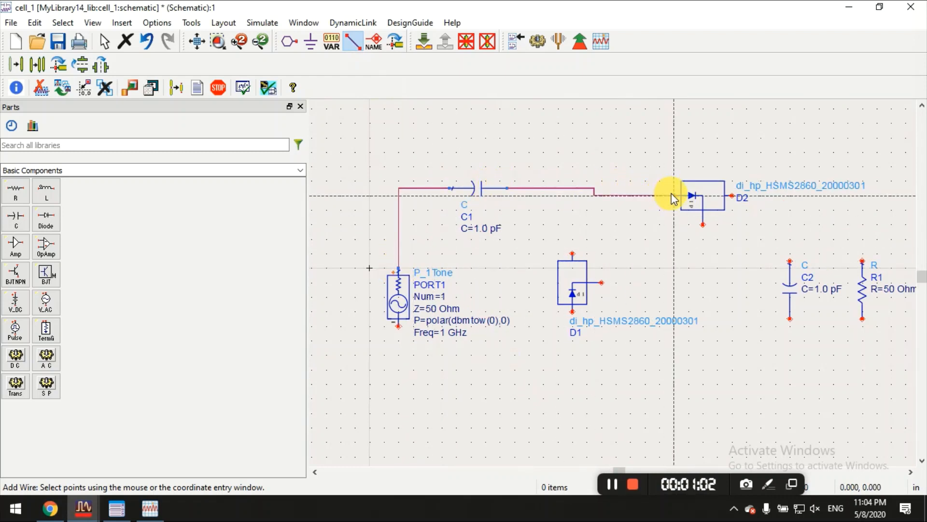
right_click(597, 137)
click(623, 143)
- Move diode D2 into line with C1 to straighten the wire, and connect D1's side terminal up to that wire
drag(679, 180, 711, 193)
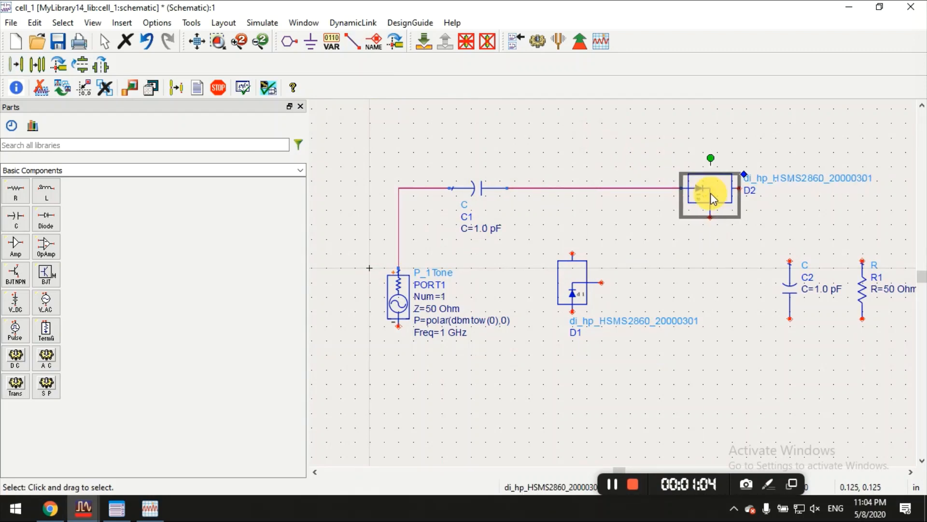
click(656, 225)
click(357, 43)
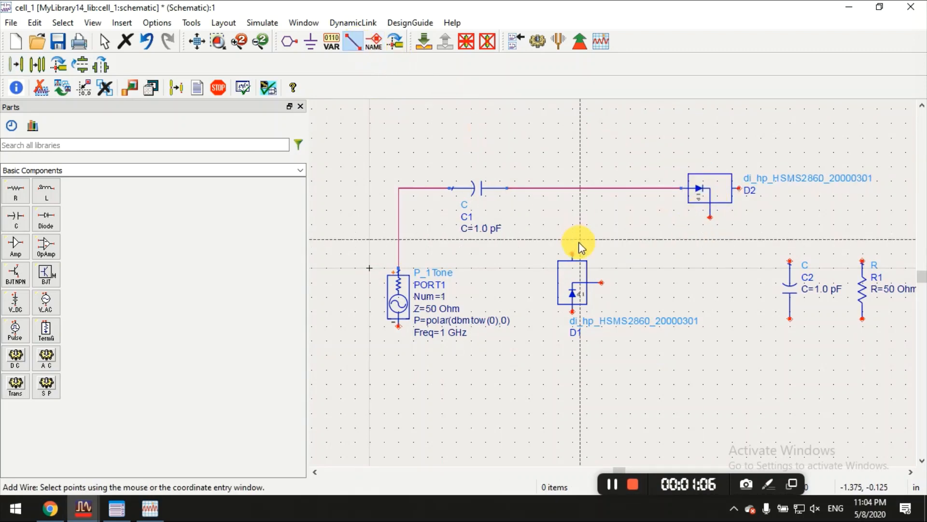
click(601, 188)
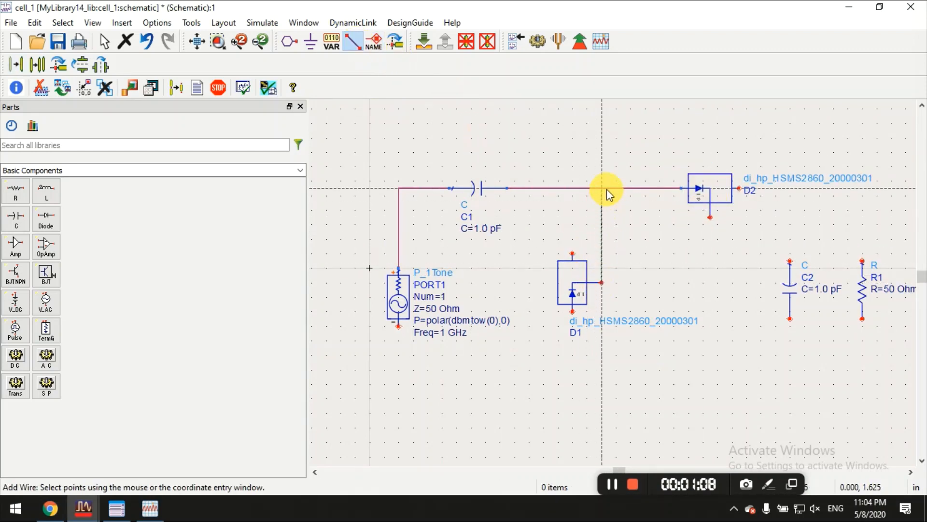
- Wire diode D2's lower terminal to the top of capacitor C2 and on to the top of resistor R1
click(709, 217)
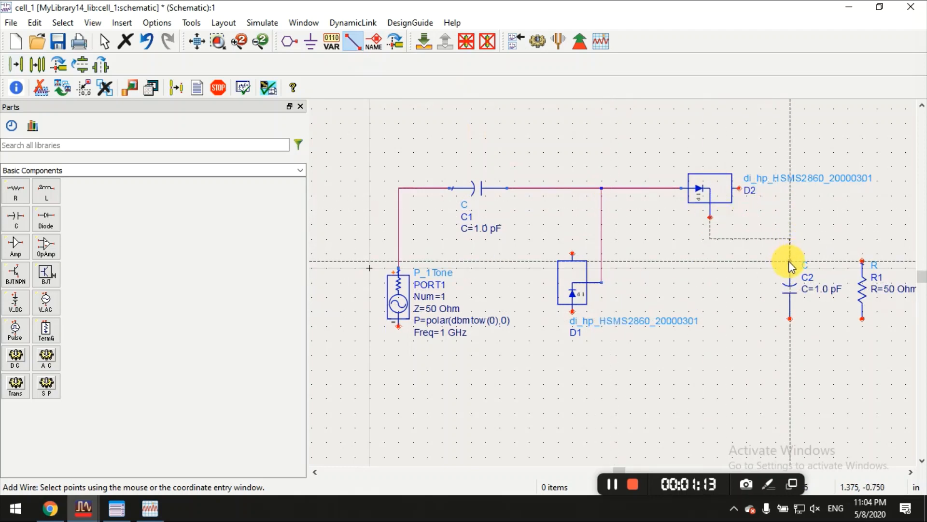
click(789, 261)
click(789, 238)
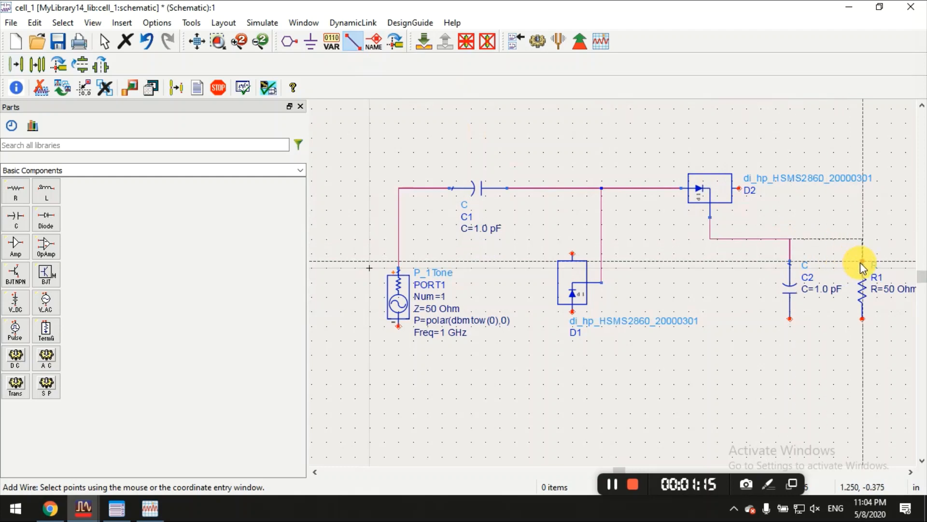
click(863, 263)
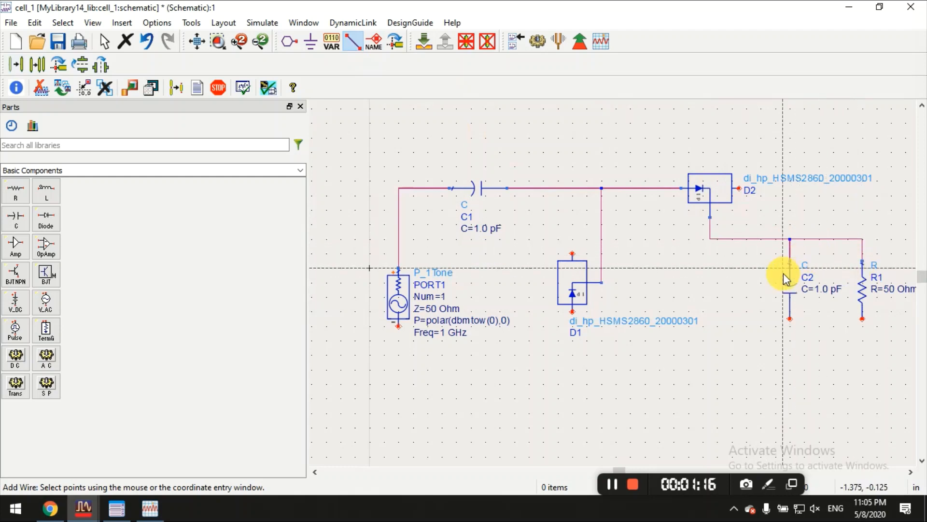
- Draw a common return wire from the source's lower terminal to the lower terminals of diode D1 and capacitor C2
click(403, 328)
click(407, 361)
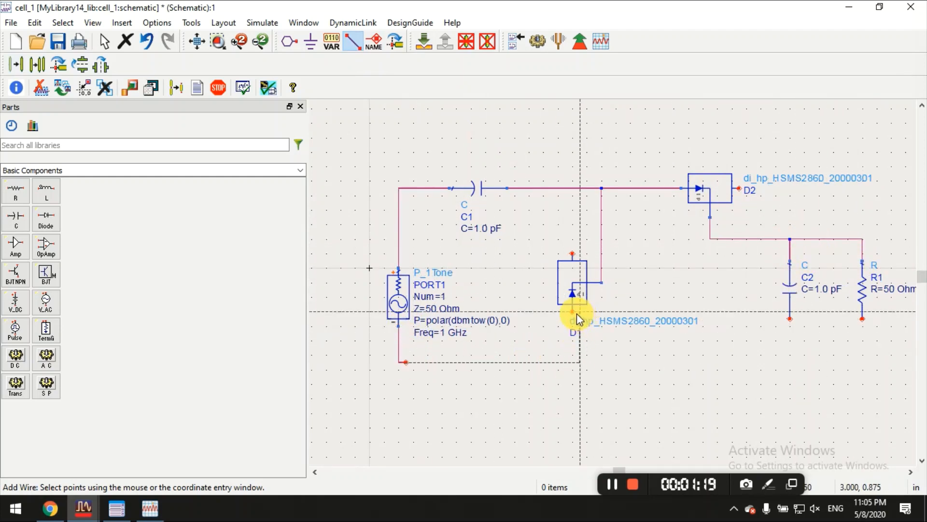
click(574, 312)
click(572, 361)
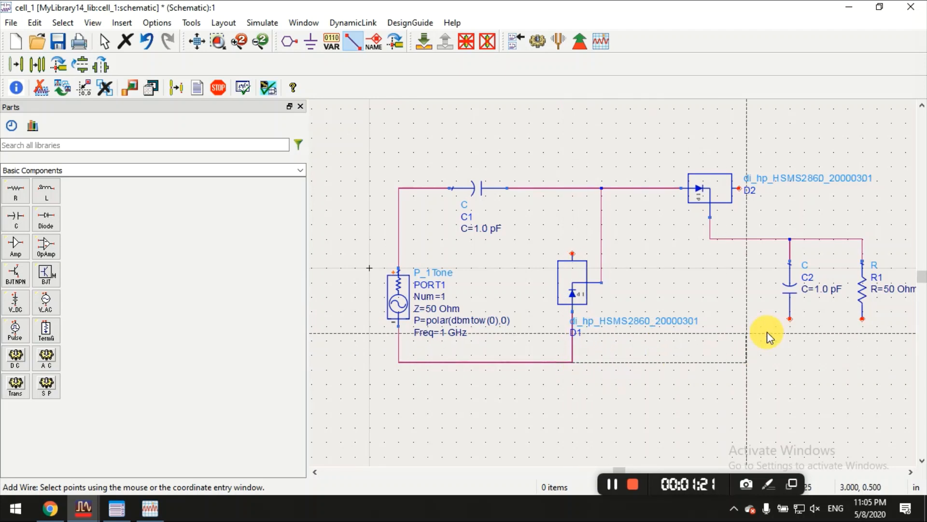
click(790, 319)
- Wire resistor R1's lower terminal towards C2 and shift that wire down to join the common return line
click(862, 319)
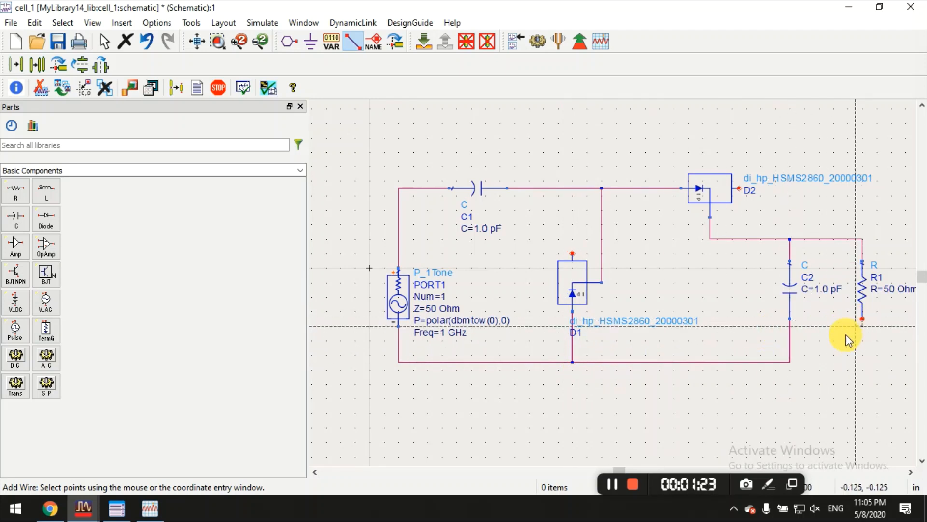
click(781, 357)
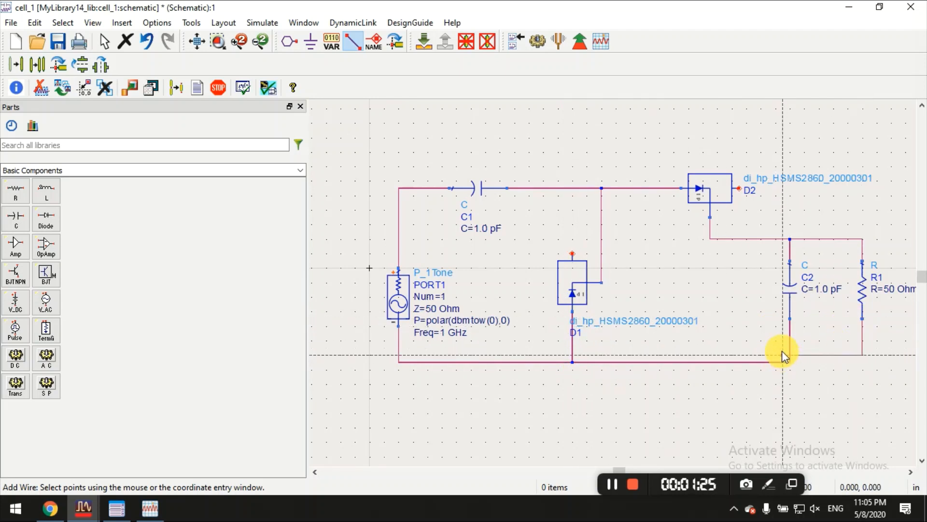
right_click(726, 294)
click(758, 16)
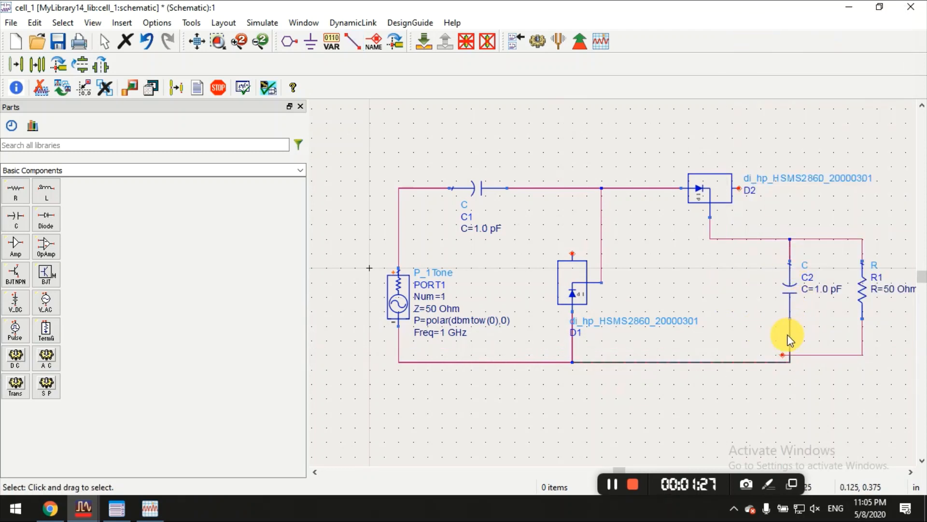
drag(782, 353, 815, 361)
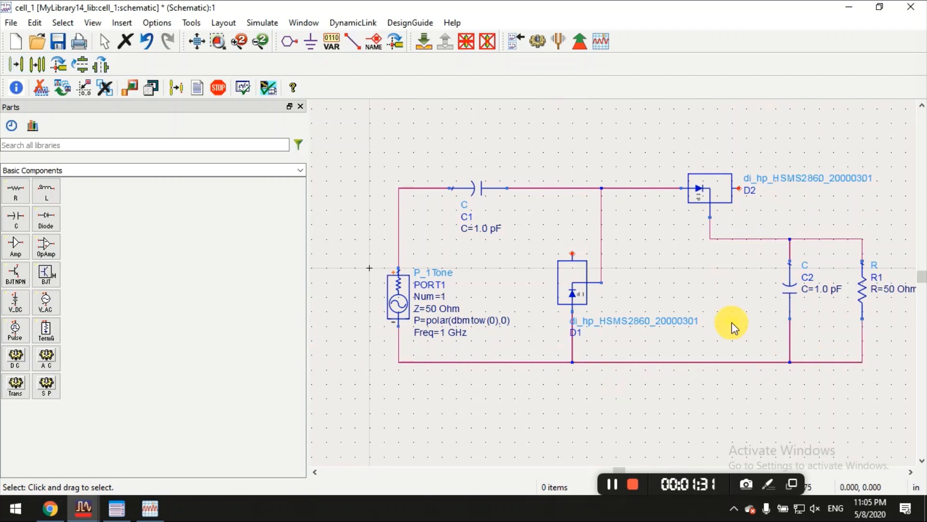
- Raise the wires joining D2, C2 and R1 to the level of D2's lower terminal
drag(757, 233, 760, 219)
drag(807, 237, 810, 216)
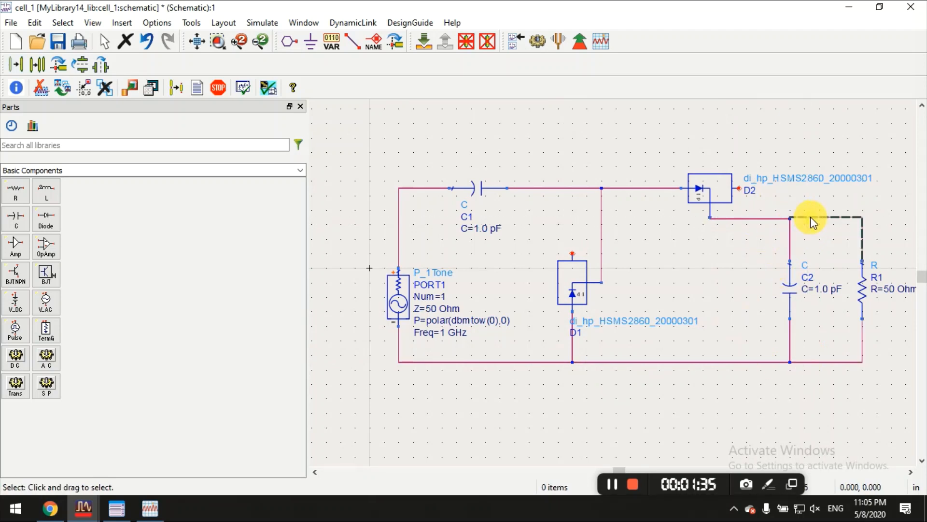
- Set the capacitance of both C1 and C2 to 75 pF
double_click(490, 229)
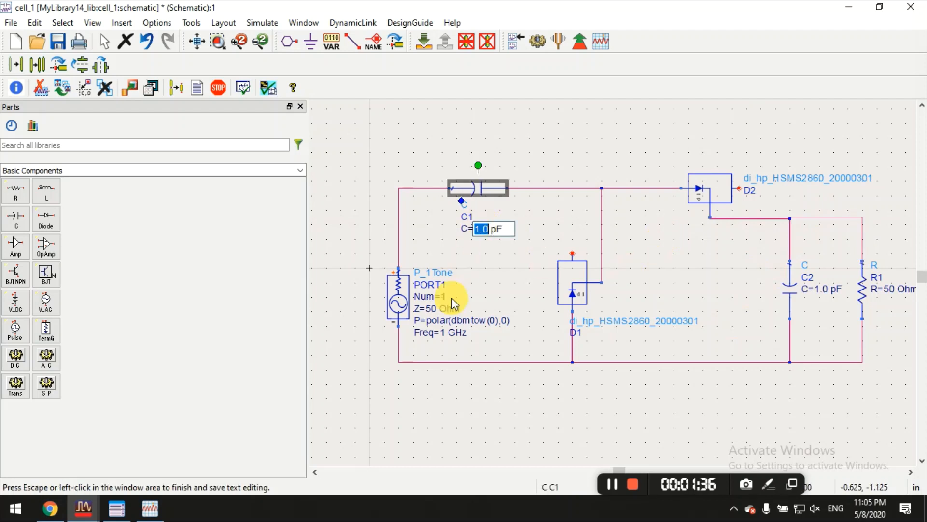
text(75)
click(757, 308)
double_click(826, 289)
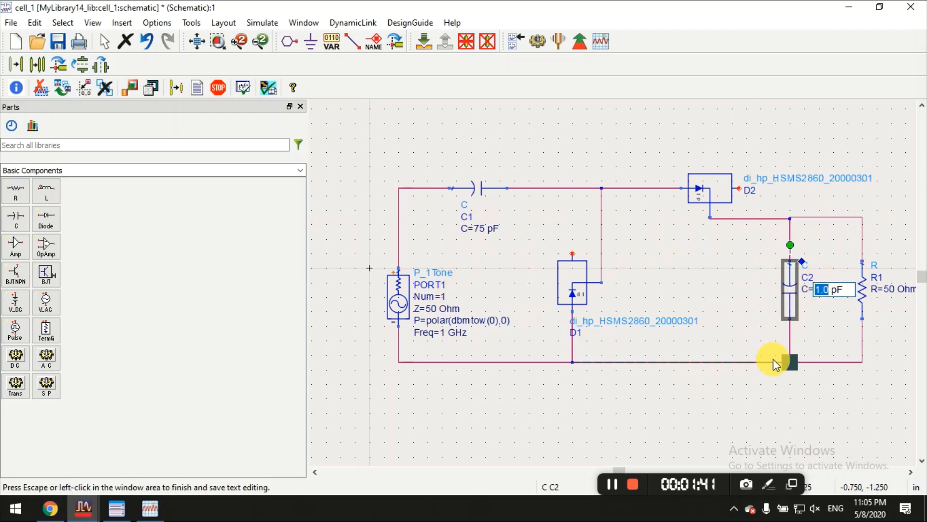
text(75)
click(773, 358)
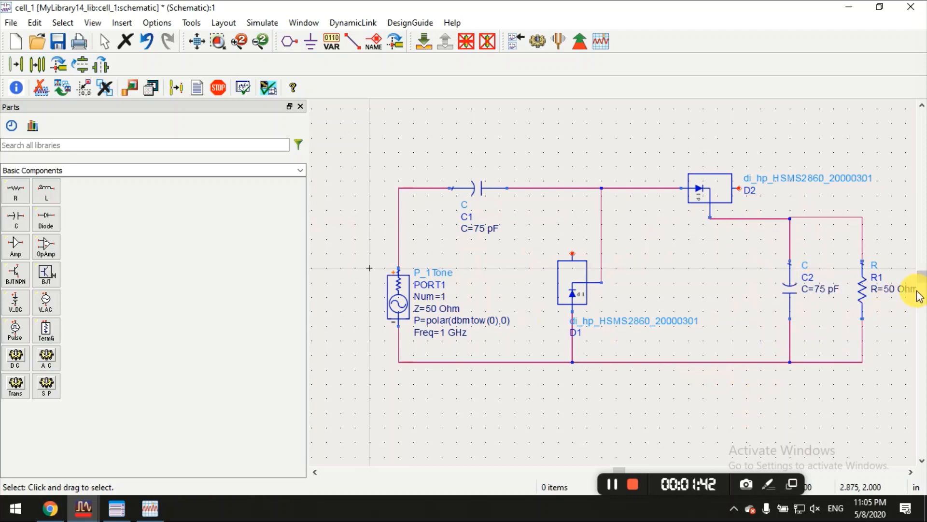
- Set load resistor R1's resistance to 500 kOhm
double_click(889, 289)
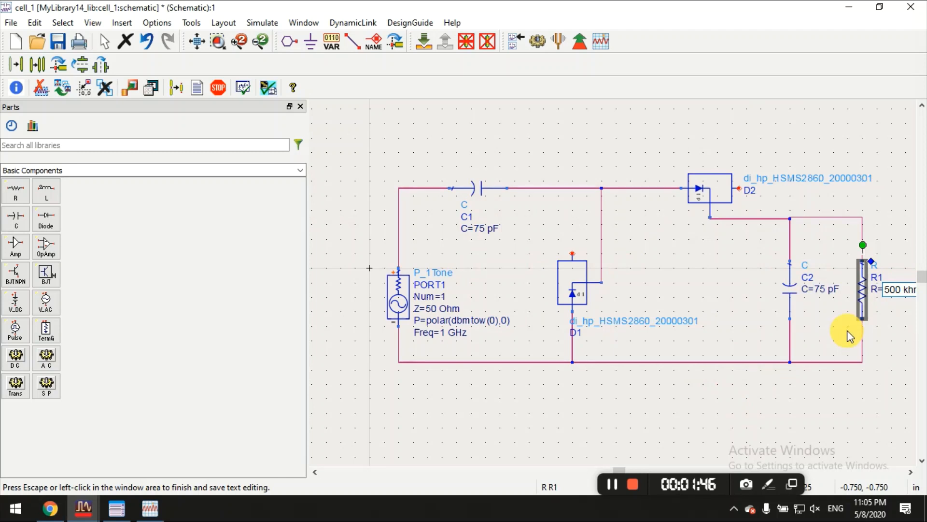
text(500 kOhm)
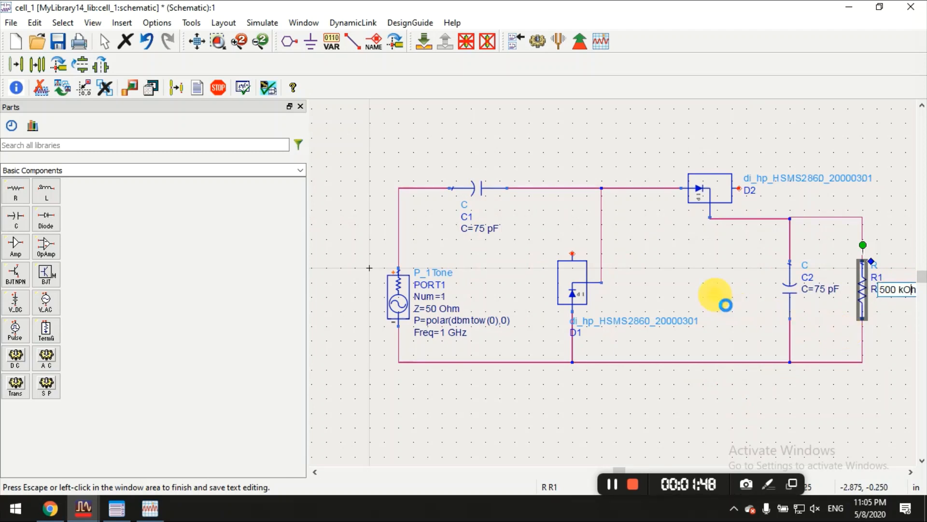
click(713, 297)
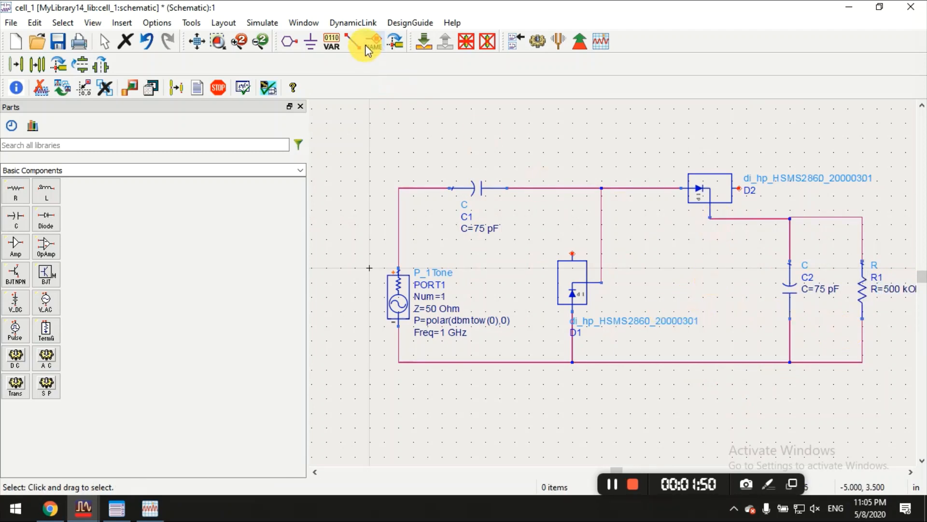
- Place ground symbols on the common return line, on D2's free terminal, and, turned sideways, on D1's free upper terminal
click(309, 43)
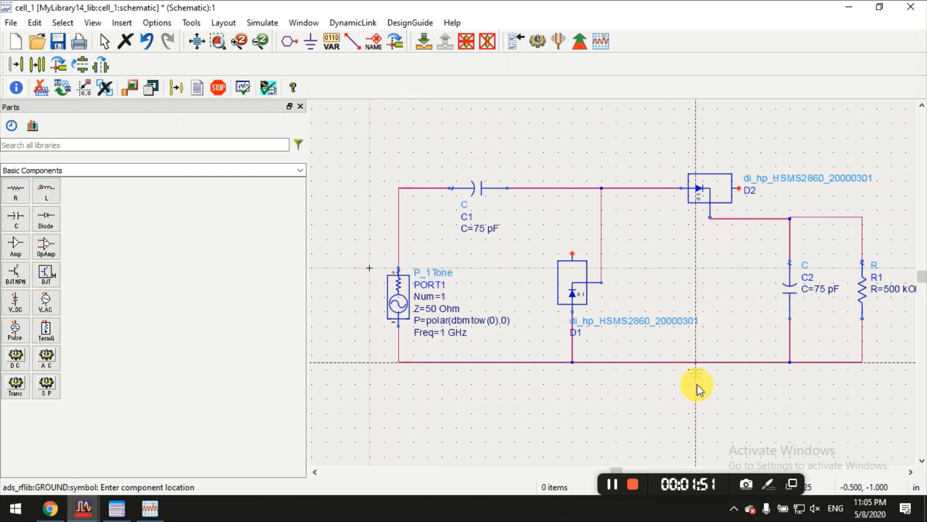
click(671, 362)
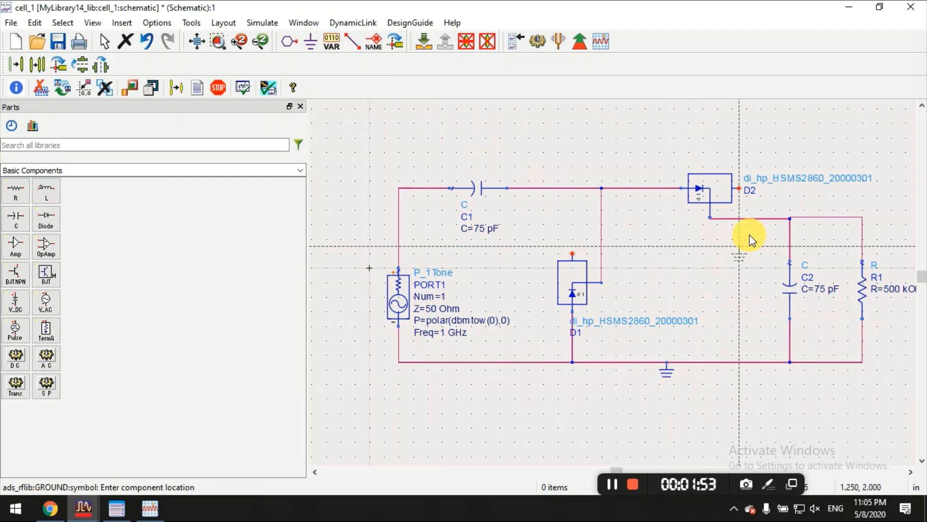
click(741, 193)
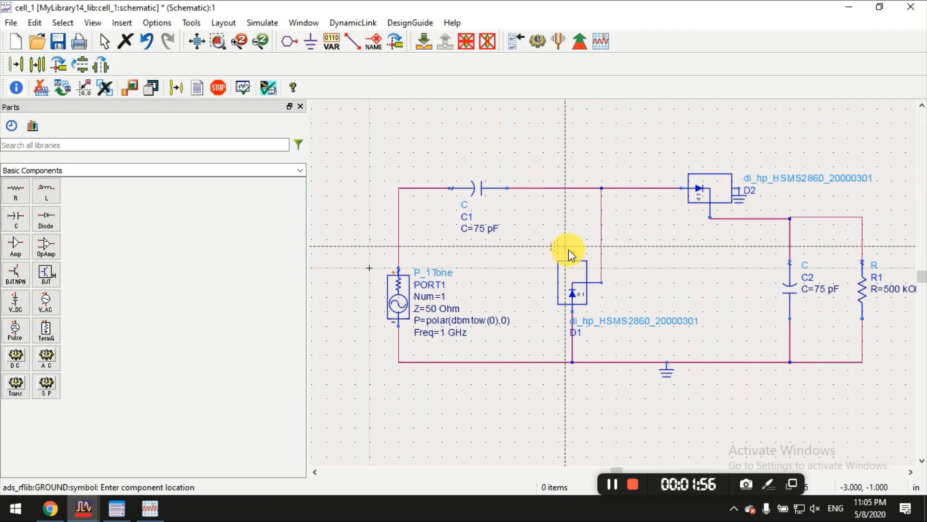
click(570, 253)
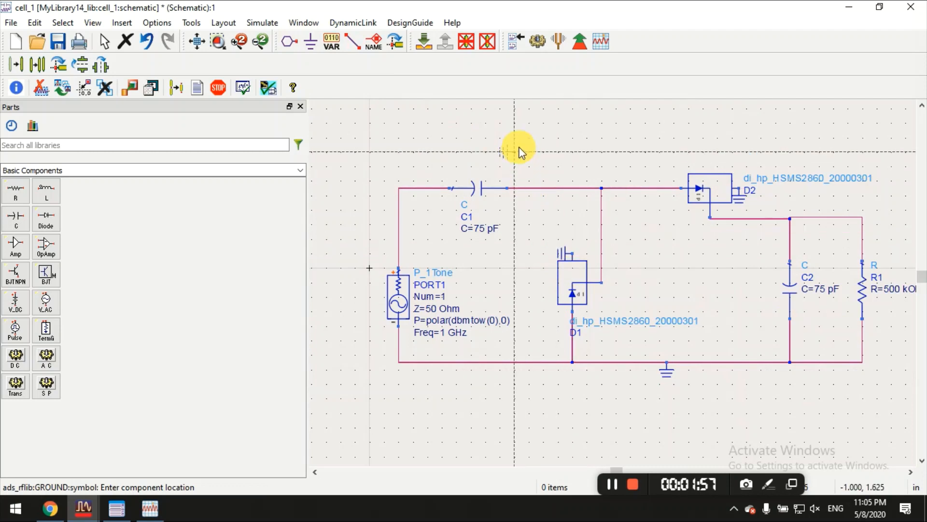
- Reduce the P_1Tone source's power expression to dbmtow(0), removing the polar wrapper and its phase argument
double_click(487, 319)
key(End)
key(BackSpace)
key(BackSpace)
key(BackSpace)
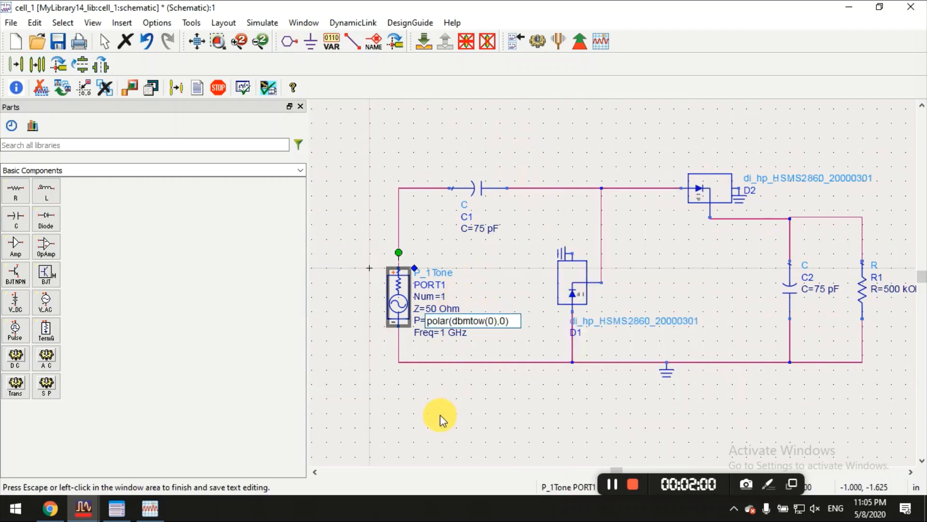
key(Left)
key(Left)
key(Left)
key(Left)
key(Left)
key(Left)
key(Left)
key(Left)
key(Left)
key(BackSpace)
key(BackSpace)
key(BackSpace)
key(BackSpace)
key(BackSpace)
key(BackSpace)
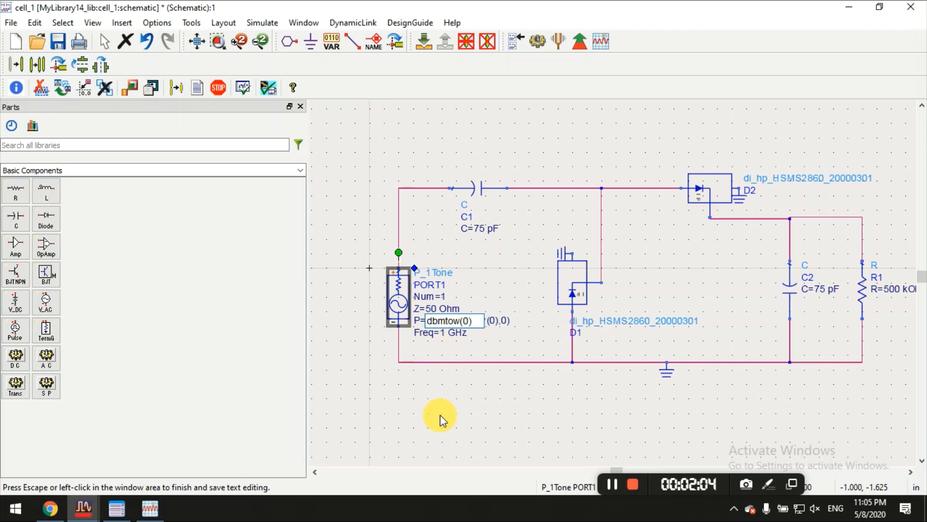
key(Return)
- Set the P_1Tone source's frequency to 915 MHz
double_click(439, 336)
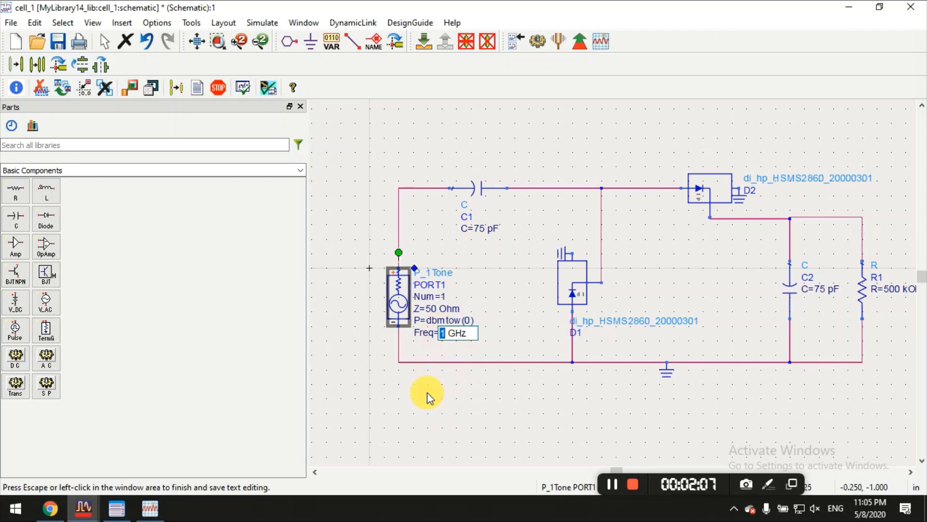
text(915)
click(443, 416)
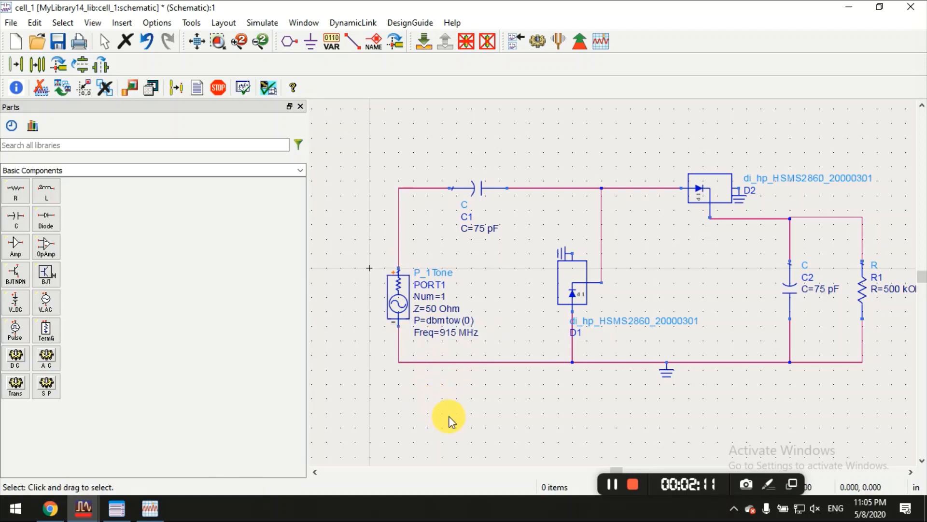
- Find the S_Param simulation component in the part library and place it above the source and capacitor C1
click(140, 146)
text(s)
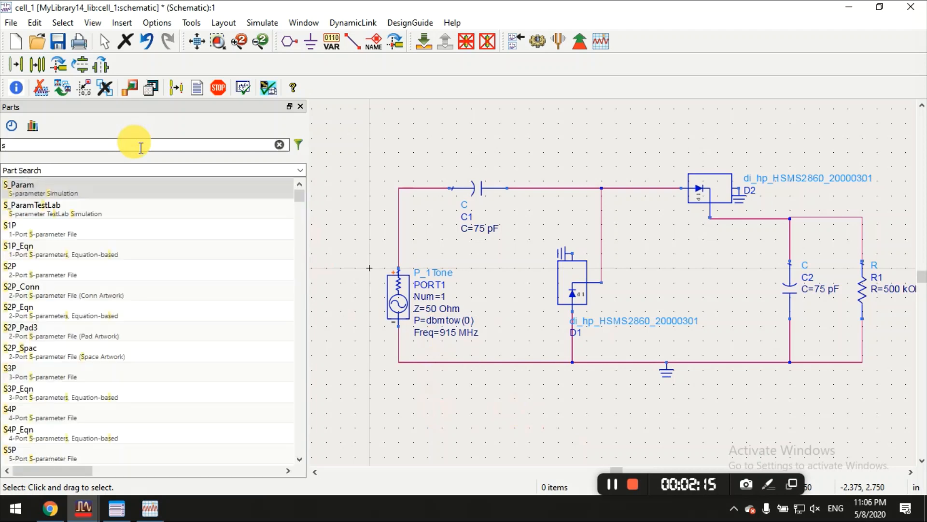
click(121, 186)
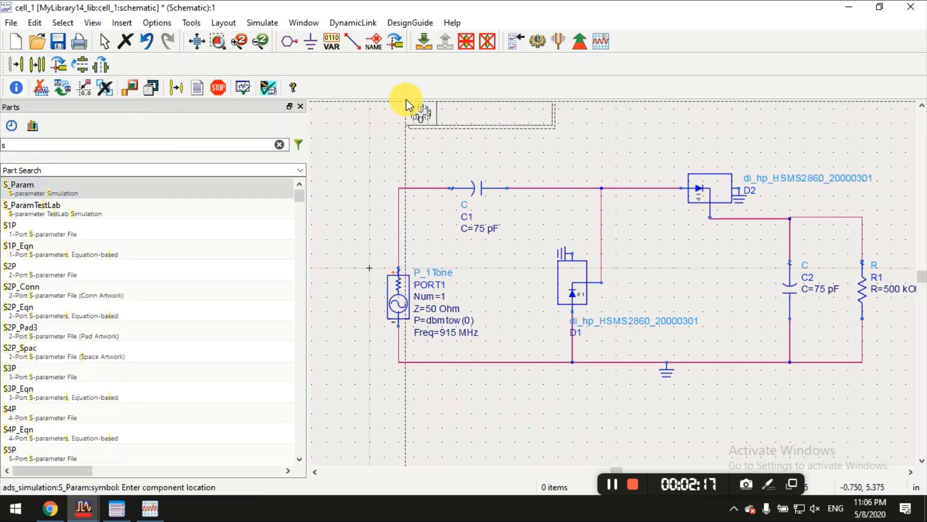
click(410, 112)
right_click(370, 125)
click(379, 136)
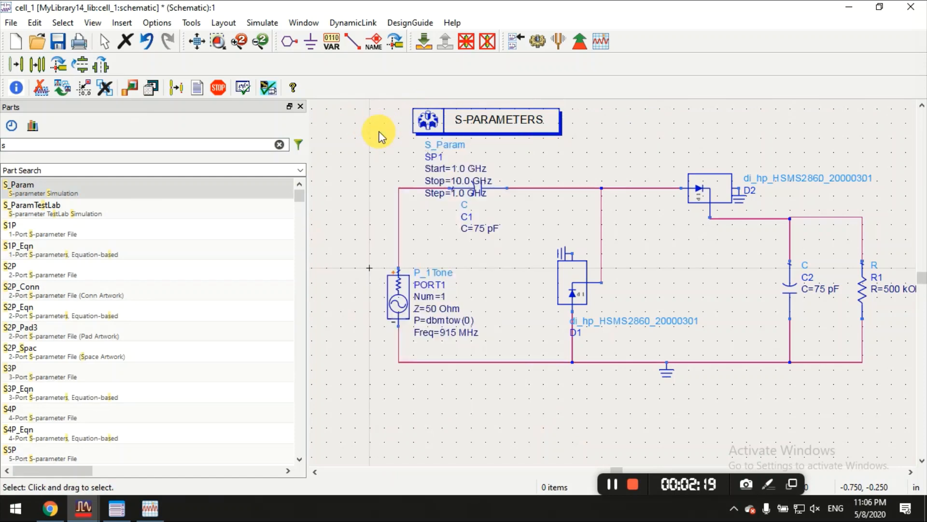
- Move the whole rectifier circuit down so it clears the S-parameter block's settings text
drag(367, 165, 894, 437)
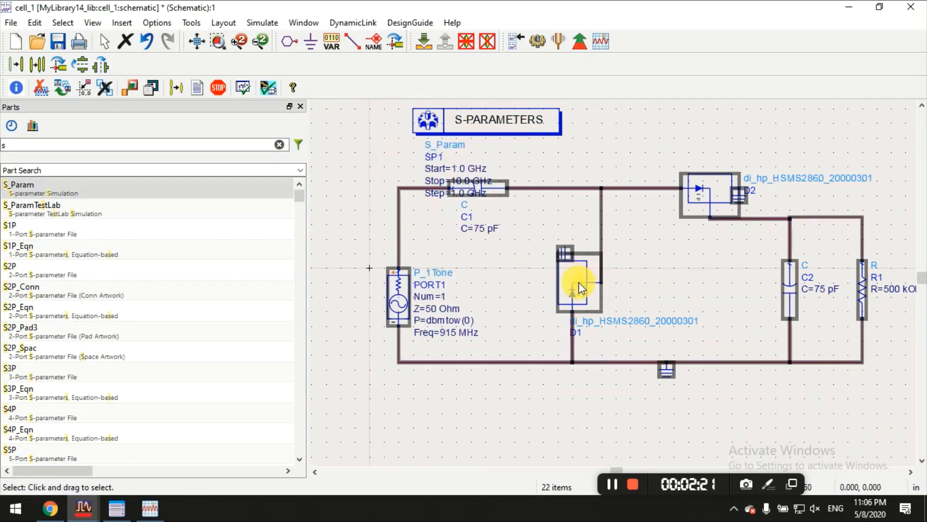
drag(579, 282, 580, 340)
click(587, 208)
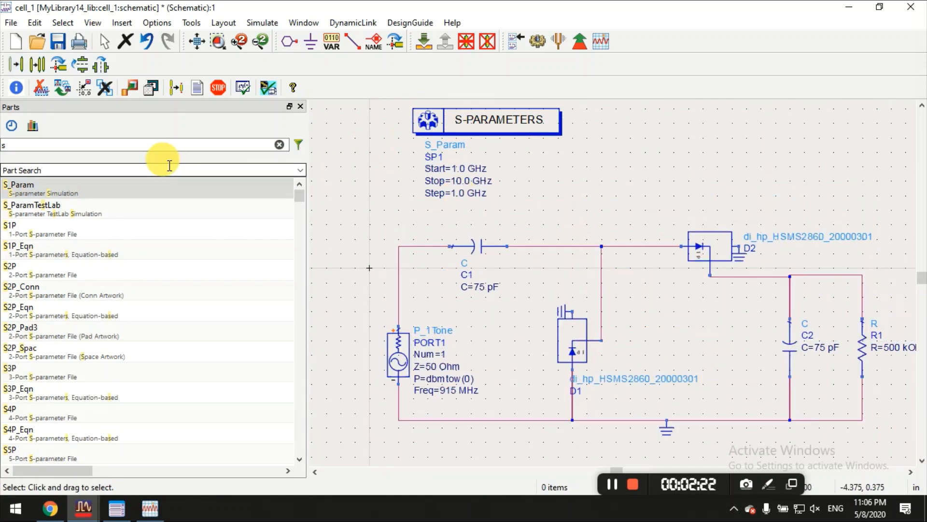
- Find the Zin port input impedance component and place it beside the S-parameter block
click(279, 145)
text(zi)
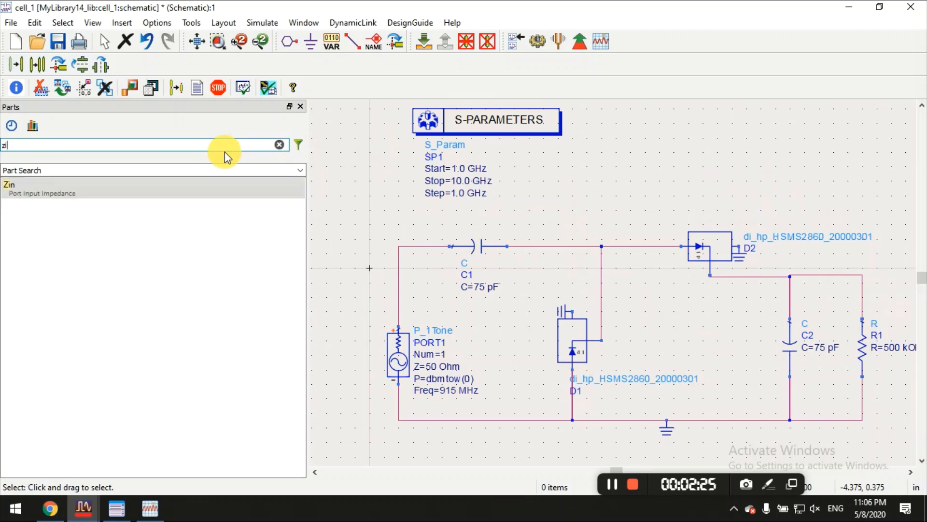
text(n)
click(175, 187)
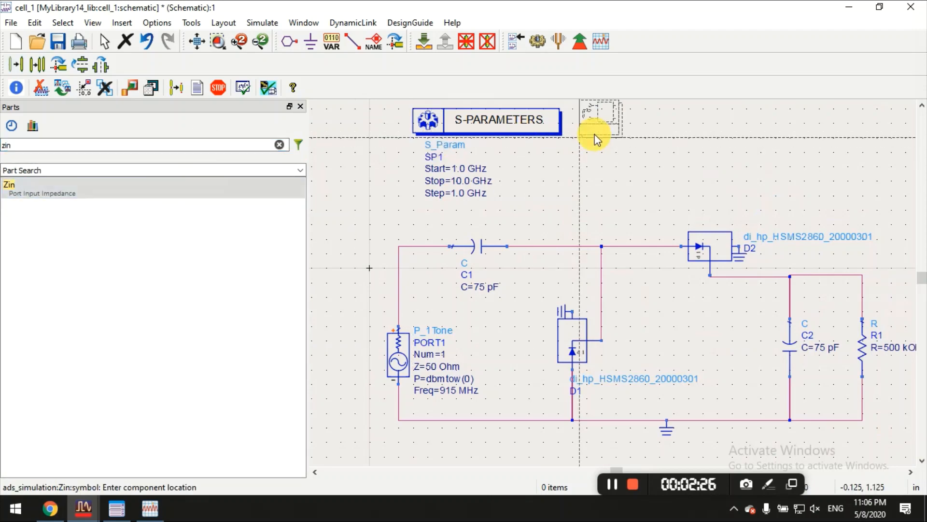
click(643, 160)
right_click(563, 158)
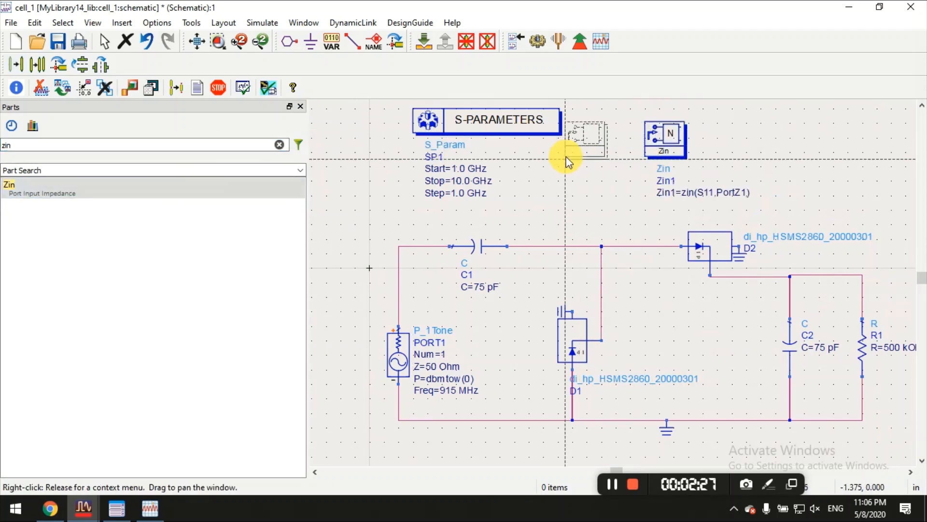
- Set the S-parameter sweep's start frequency to 850 MHz
double_click(462, 169)
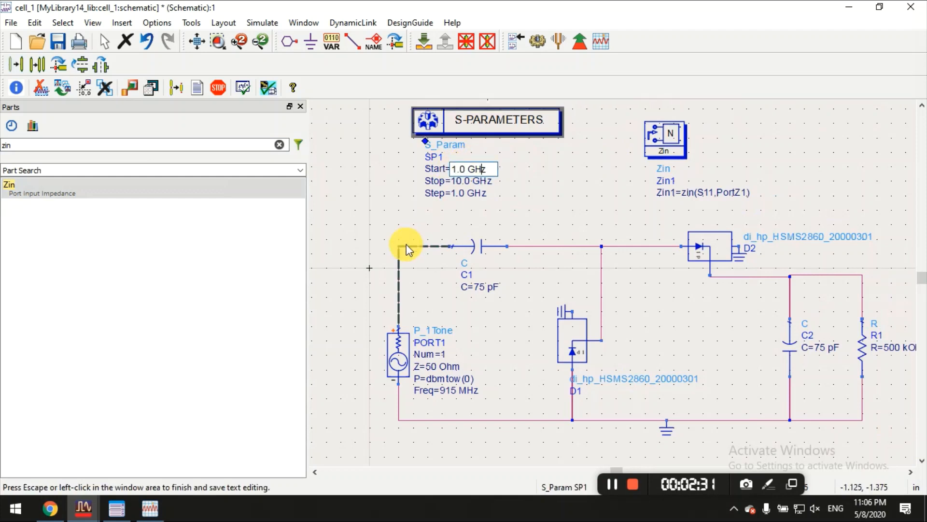
key(Left)
key(Left)
key(Right)
key(BackSpace)
text(M)
key(Left)
key(Left)
key(Left)
key(Right)
key(BackSpace)
key(BackSpace)
key(BackSpace)
text(8)
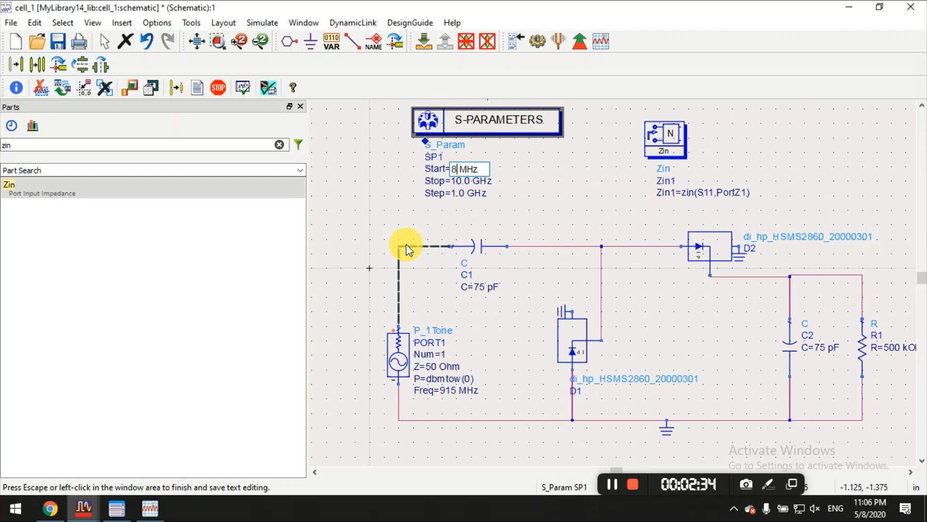
text(50)
key(Tab)
- Set the S-parameter sweep's stop frequency to 950 MHz
text(85)
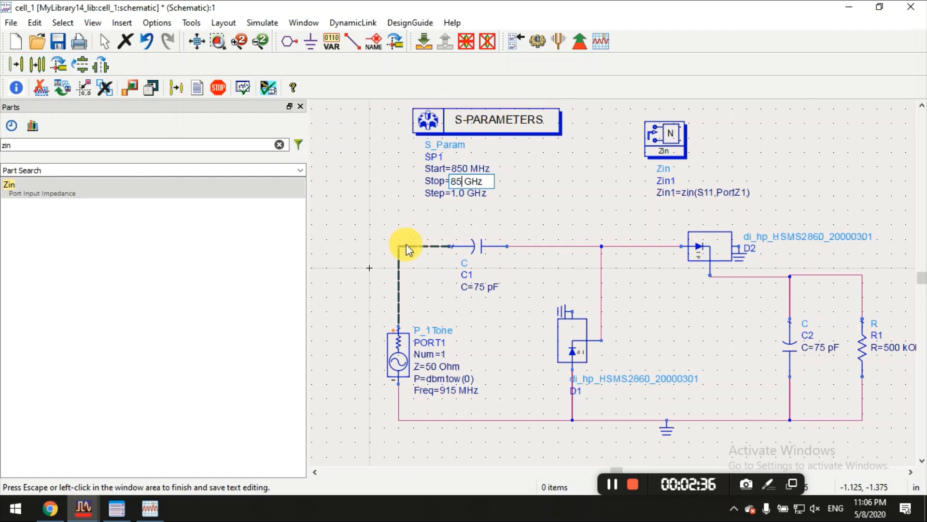
text(0)
key(Right)
key(Left)
key(Left)
key(Left)
key(BackSpace)
text(9)
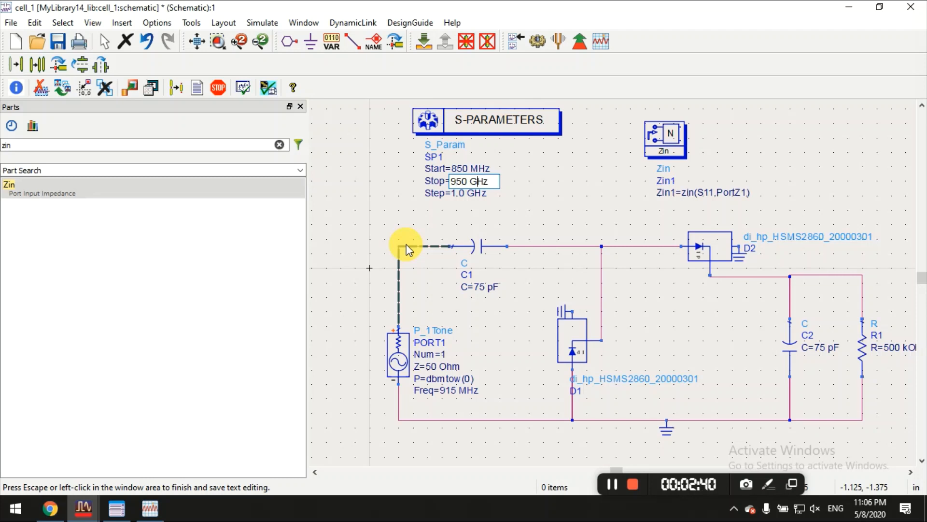
key(BackSpace)
text(M)
key(Tab)
- Set the S-parameter sweep's frequency step to 1.0 MHz
key(Right)
key(Right)
key(Right)
key(BackSpace)
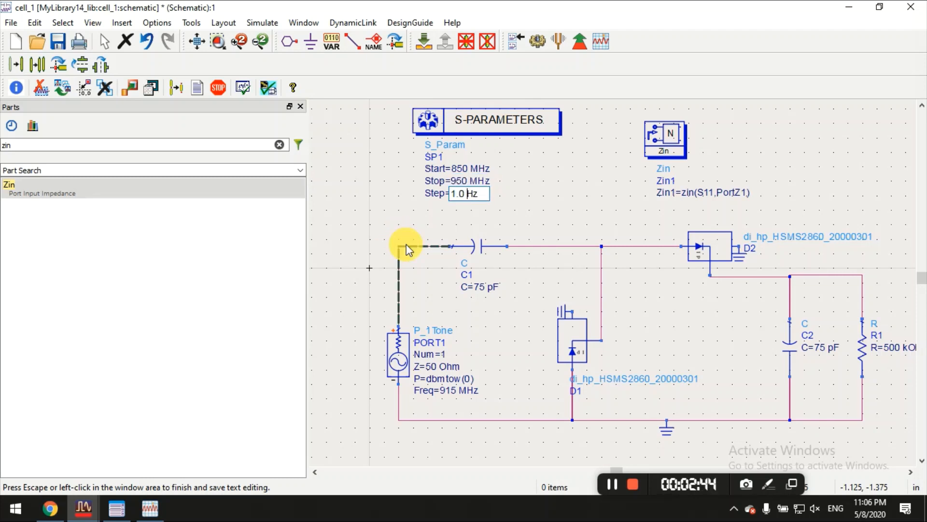
text(M)
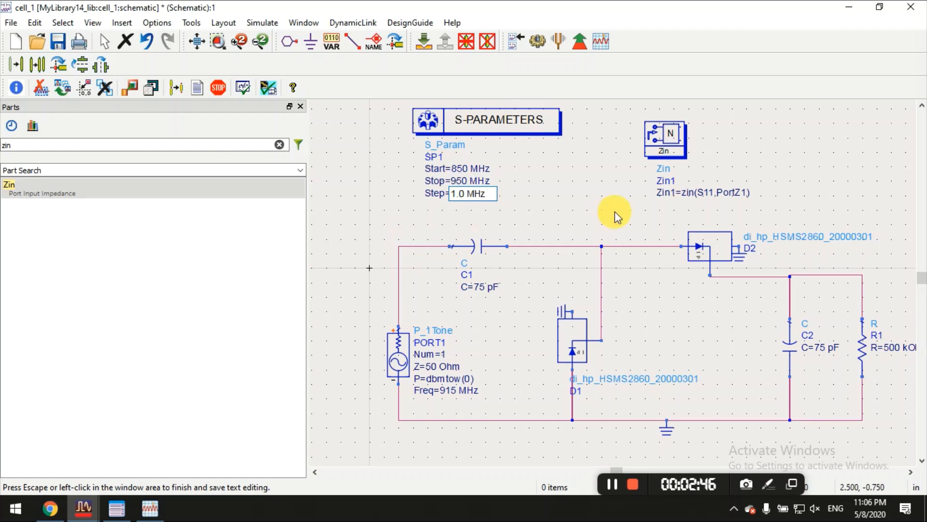
click(604, 197)
click(768, 482)
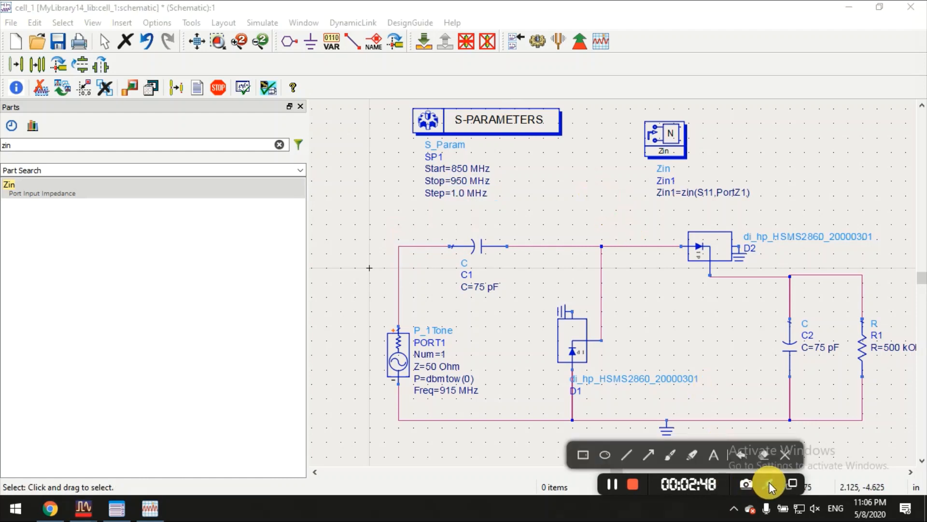
click(715, 456)
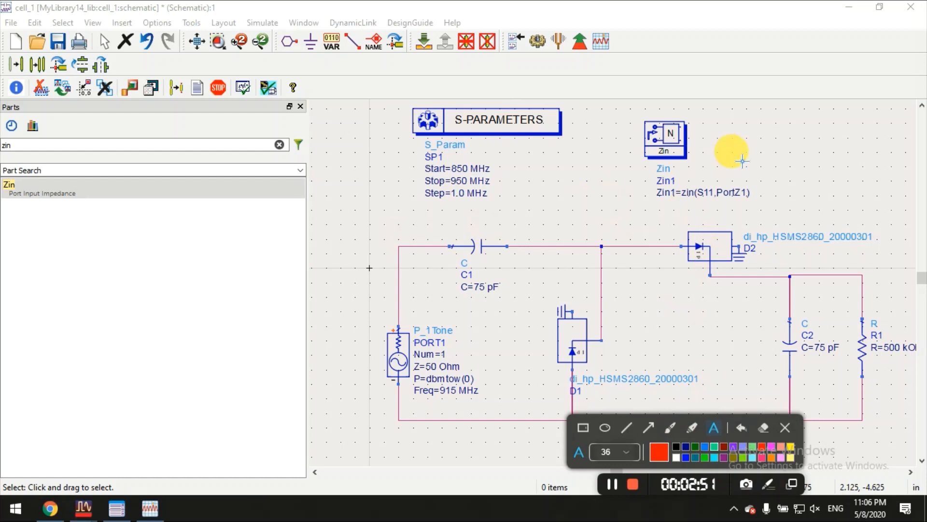
click(521, 175)
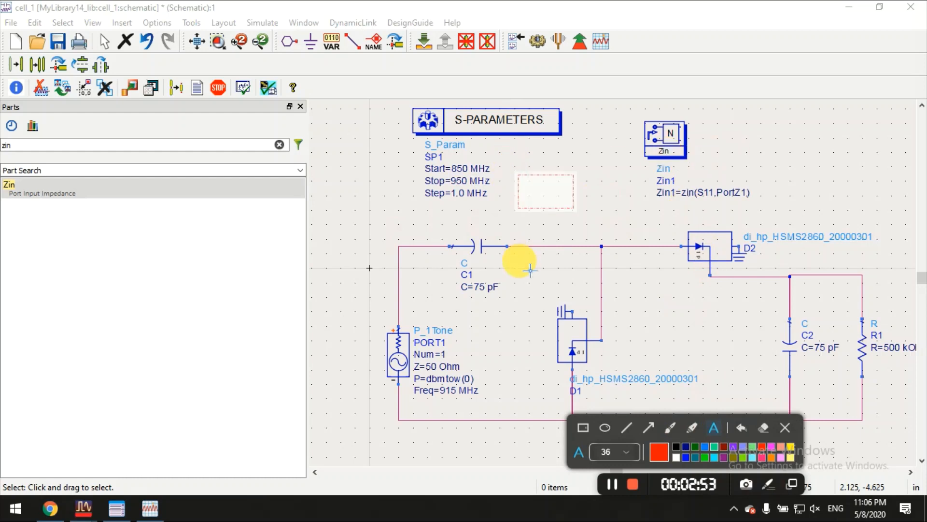
text(Now po)
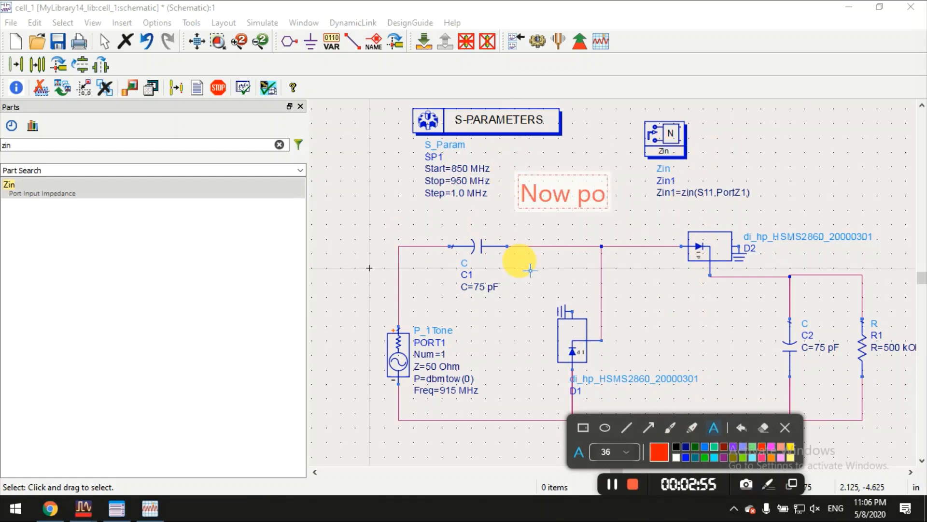
key(BackSpace)
key(BackSpace)
text(our d)
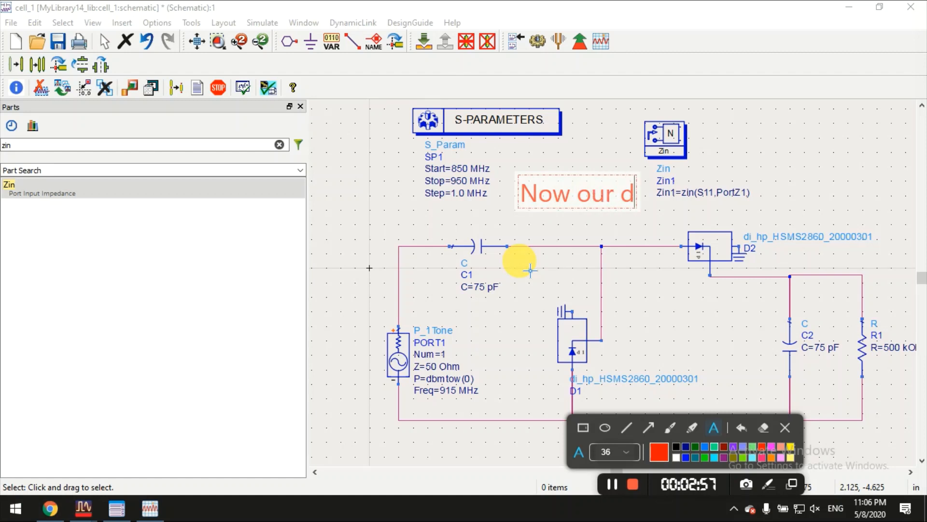
text(esign is r)
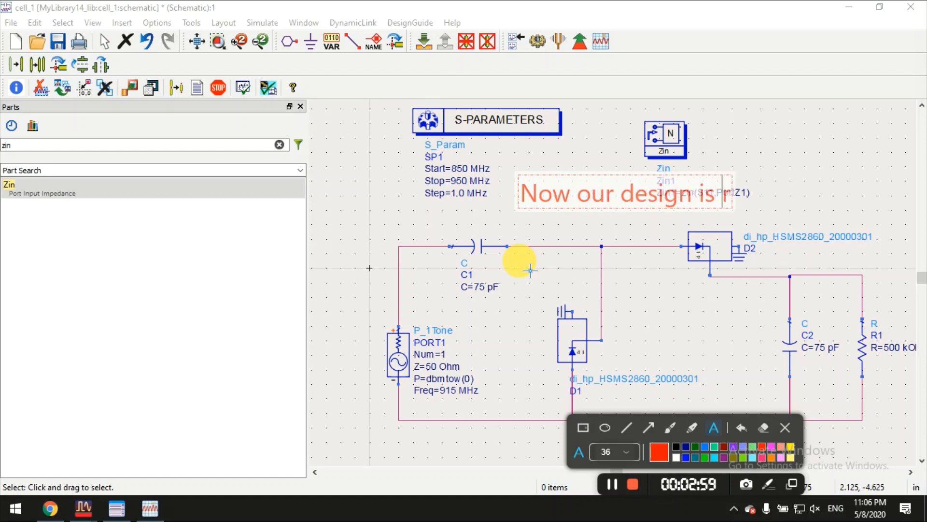
text(eady,)
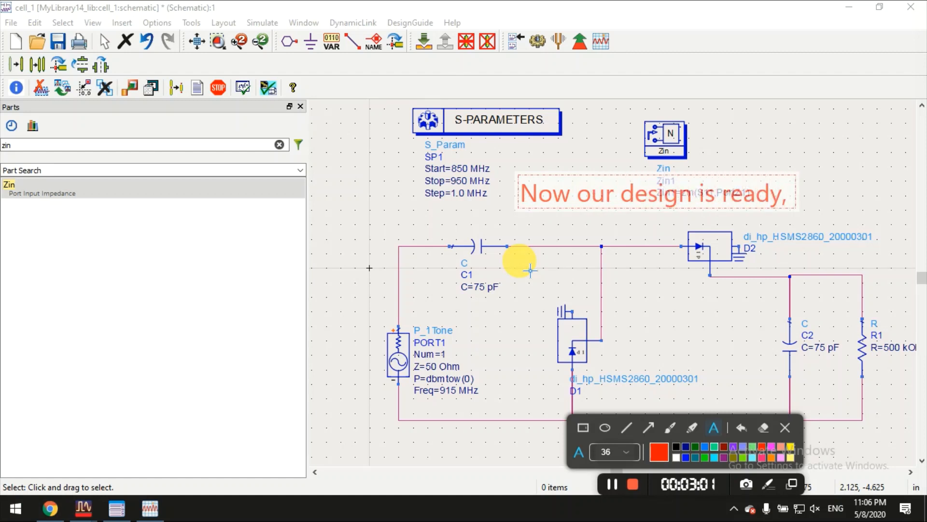
text( lets)
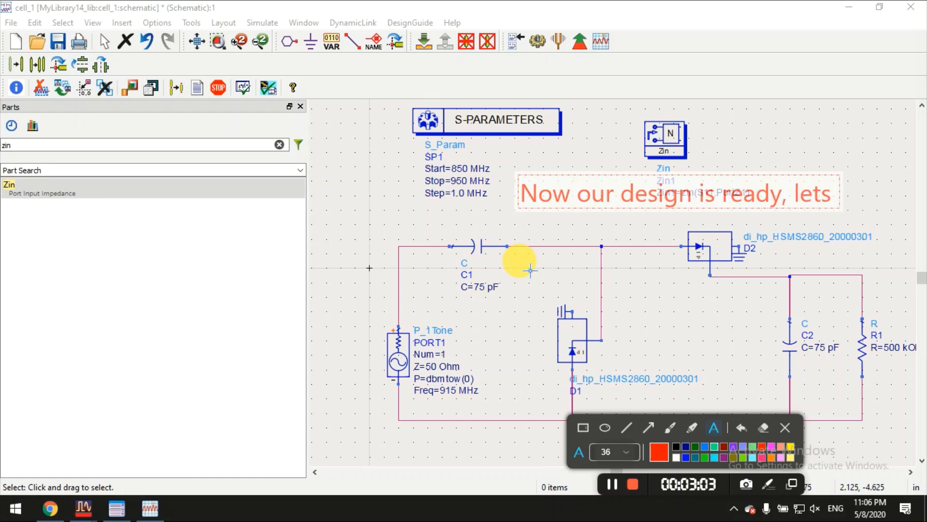
text( start)
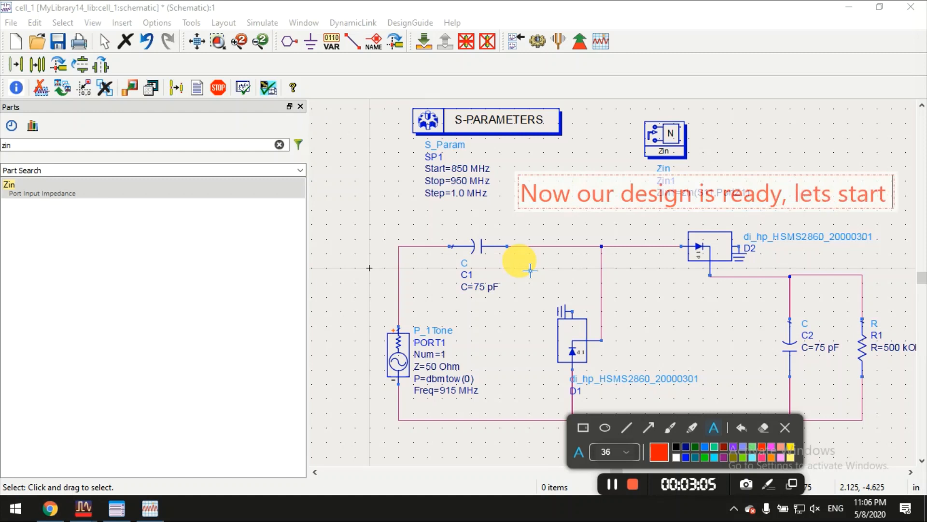
text( simulation)
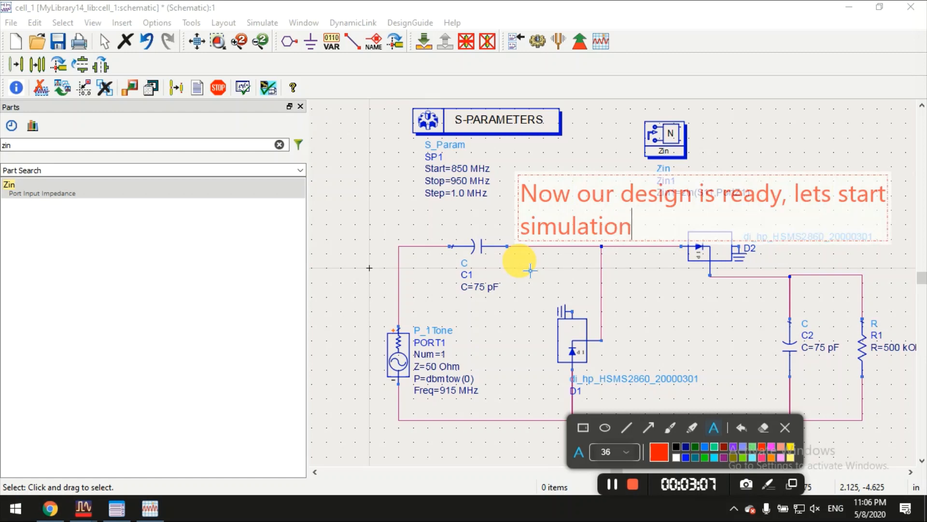
click(756, 164)
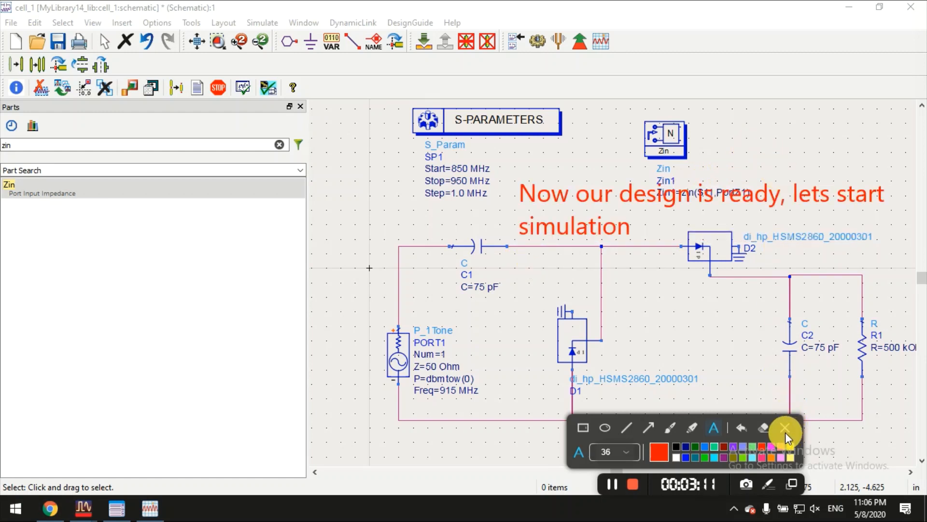
click(646, 235)
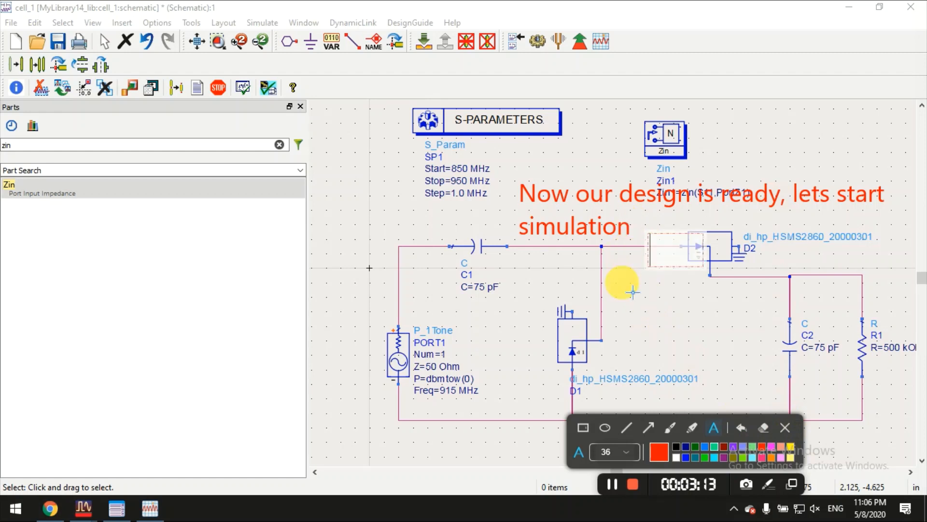
click(784, 427)
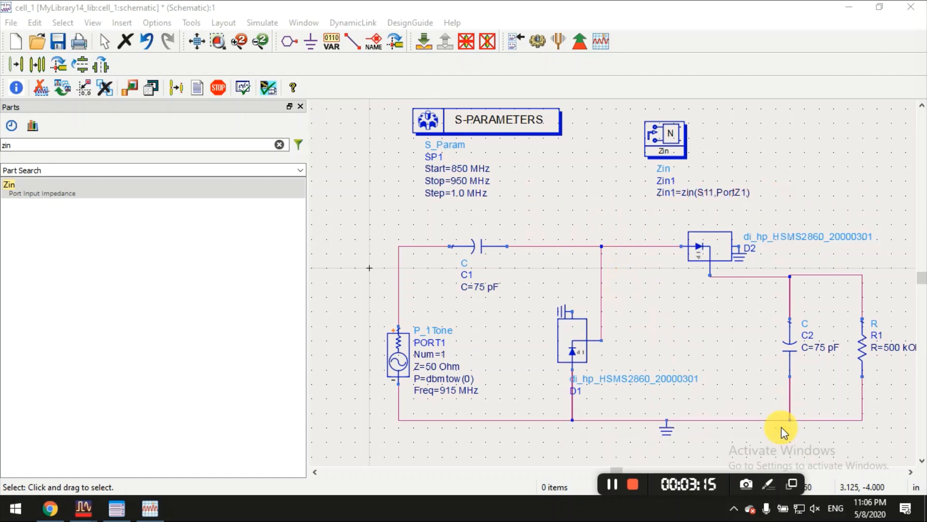
- Simulate the rectifier schematic and place a rectangular plot on the results page
click(538, 41)
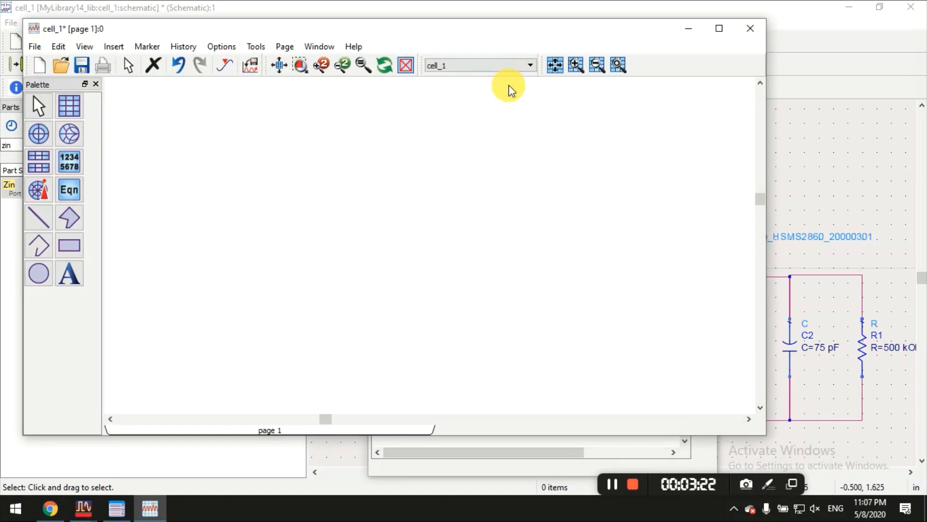
click(69, 105)
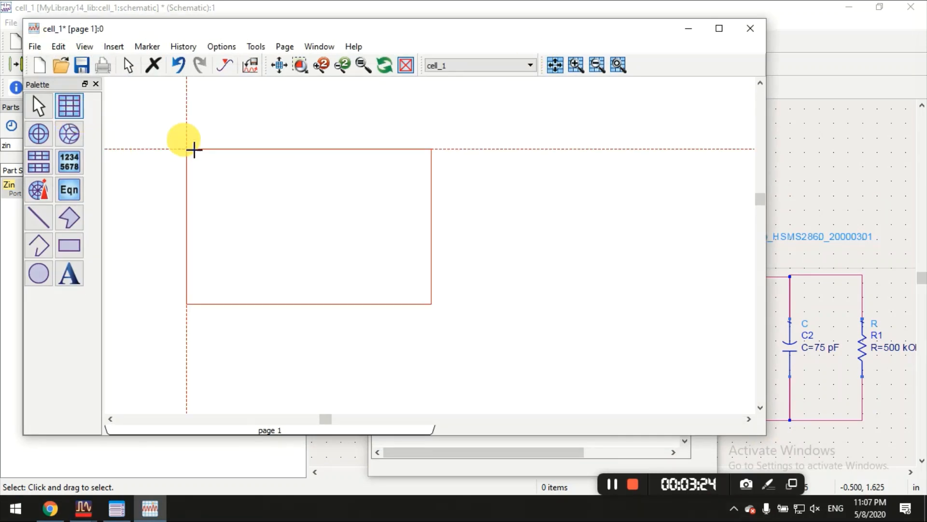
click(210, 159)
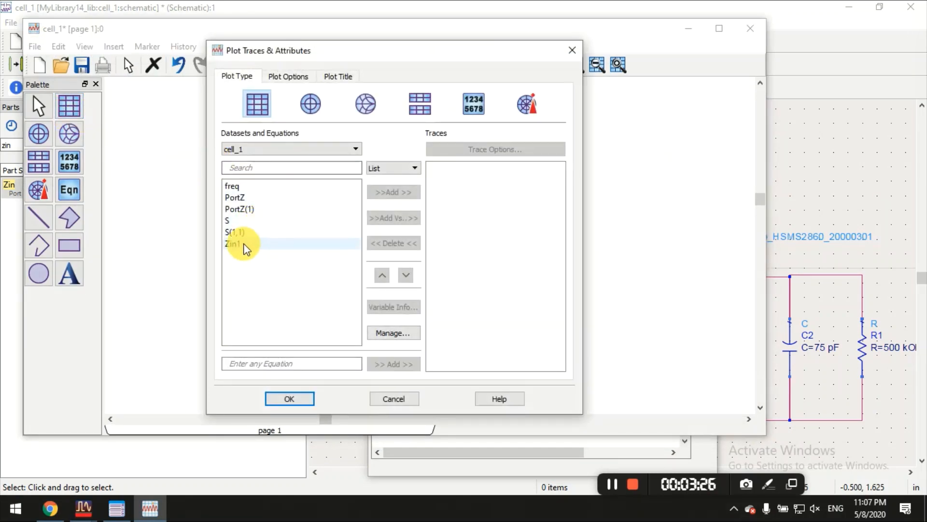
- Add the real part and the imaginary part of Zin1 as two traces on the rectangular plot
click(267, 243)
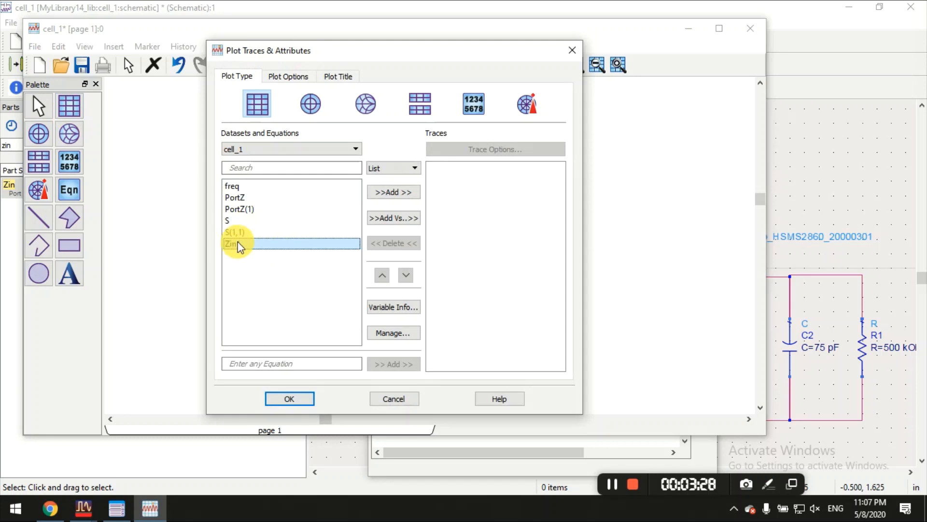
click(373, 195)
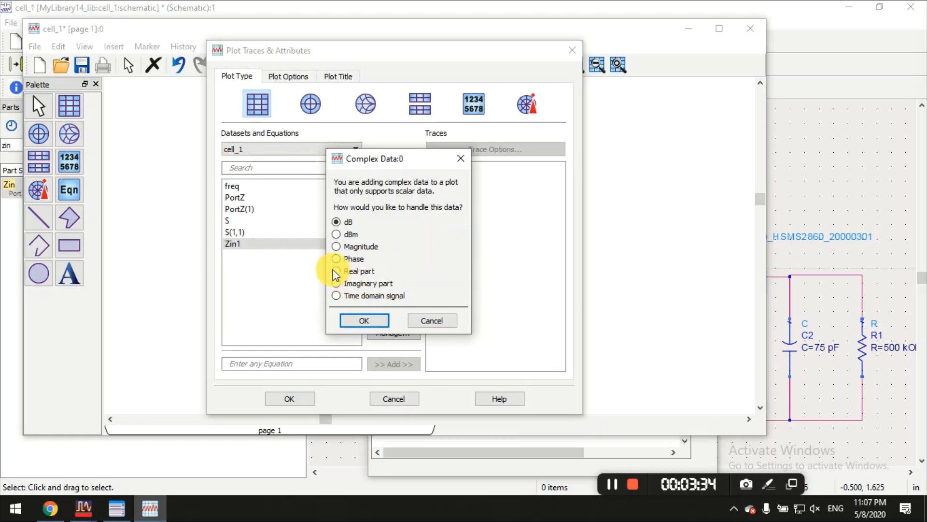
click(337, 271)
click(363, 320)
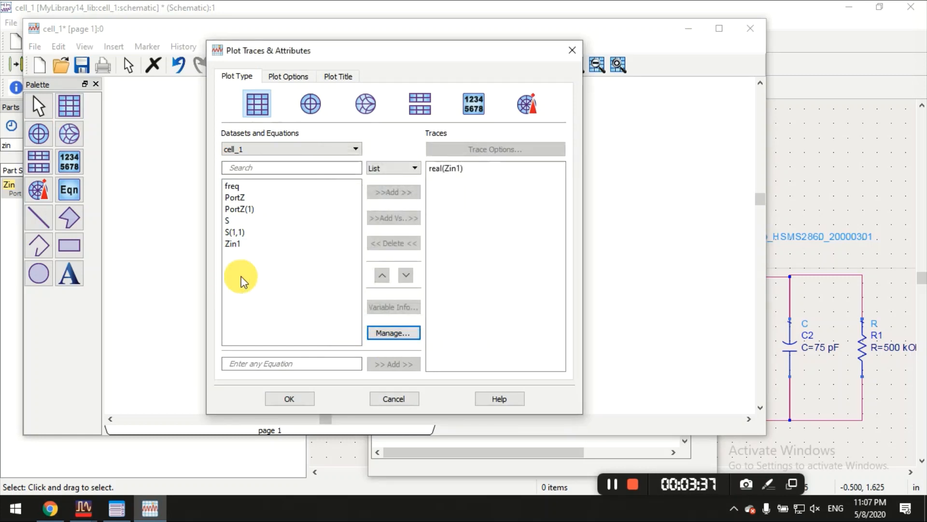
double_click(236, 243)
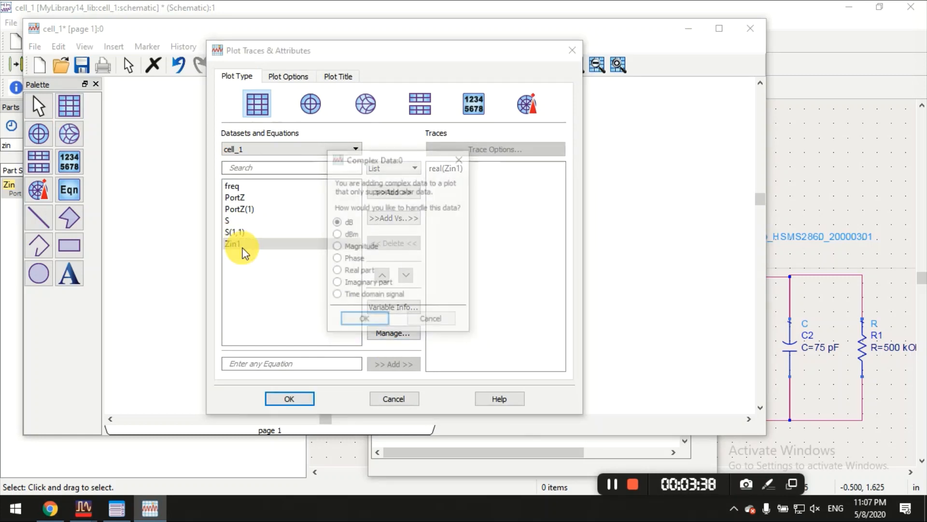
click(338, 284)
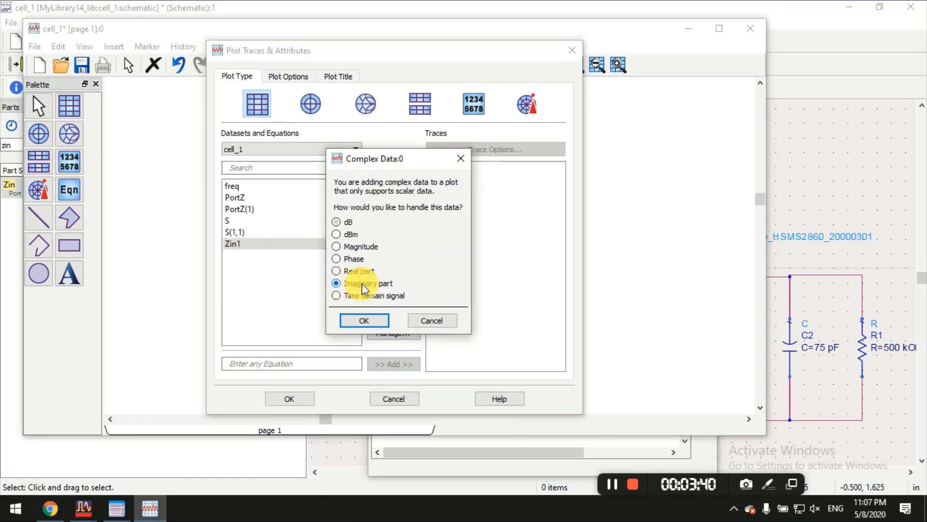
click(363, 320)
click(311, 396)
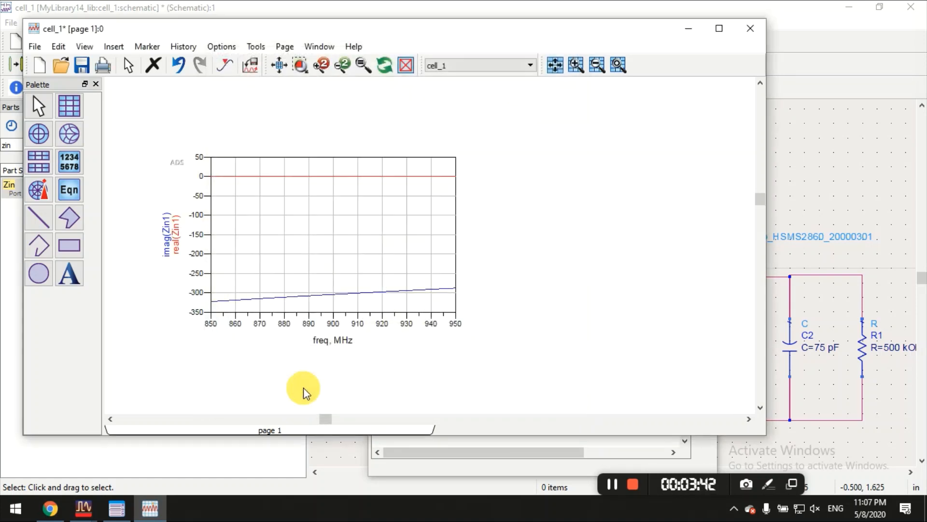
- Place a marker at 915 MHz on the real(Zin1) trace
click(146, 48)
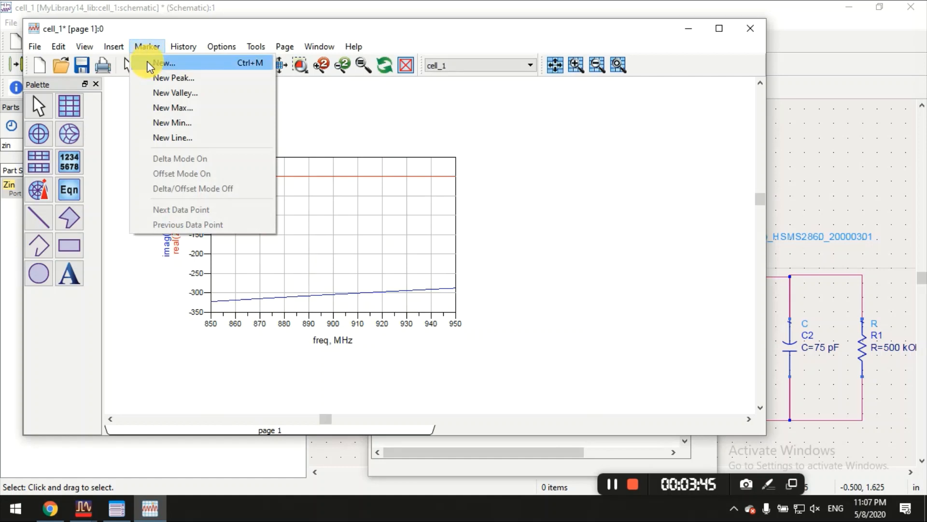
click(160, 63)
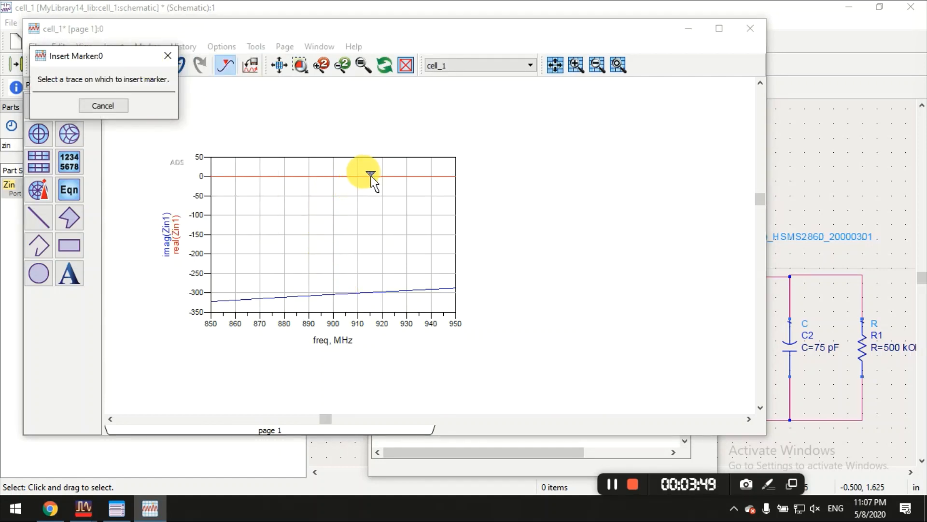
click(371, 176)
- Place a marker at about 916 MHz on the imag(Zin1) trace and move its readout beside the first marker's readout
click(147, 47)
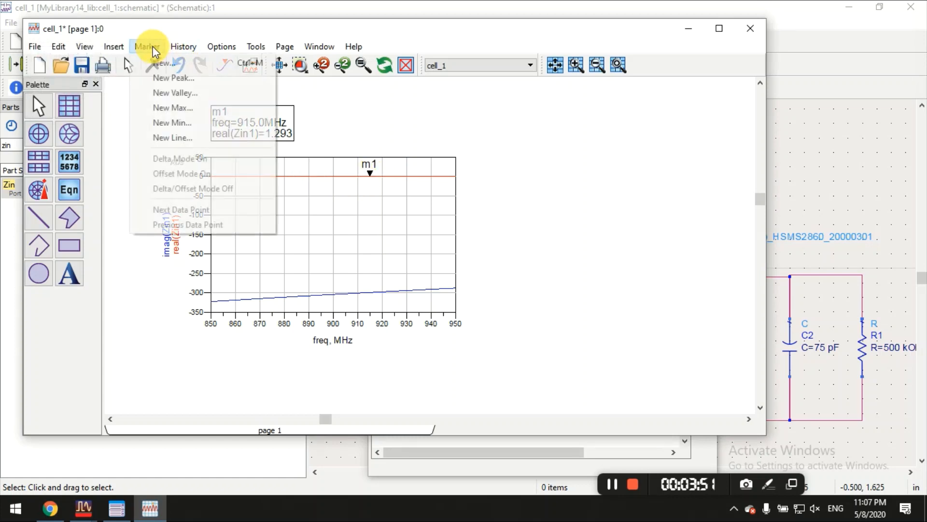
click(155, 63)
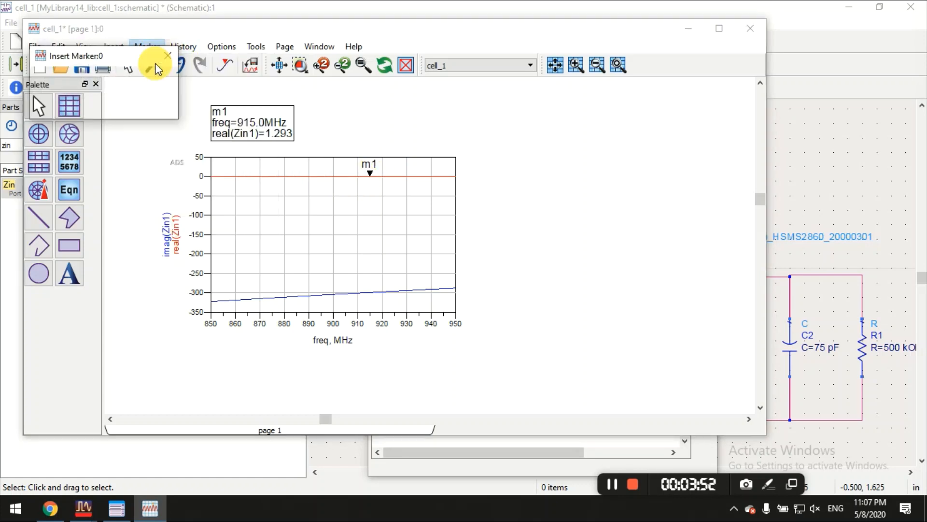
click(371, 291)
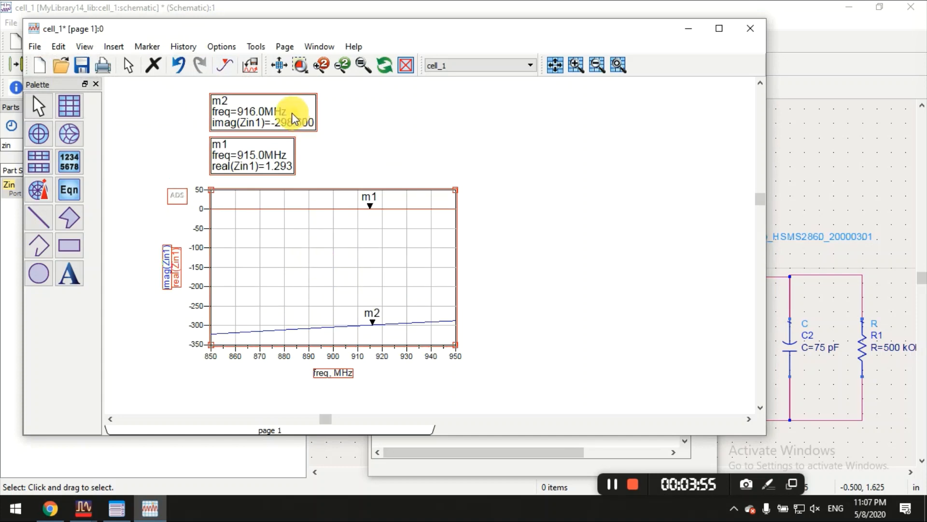
mouse_move(294, 118)
mouse_down()
mouse_move(376, 169)
mouse_move(384, 164)
mouse_up()
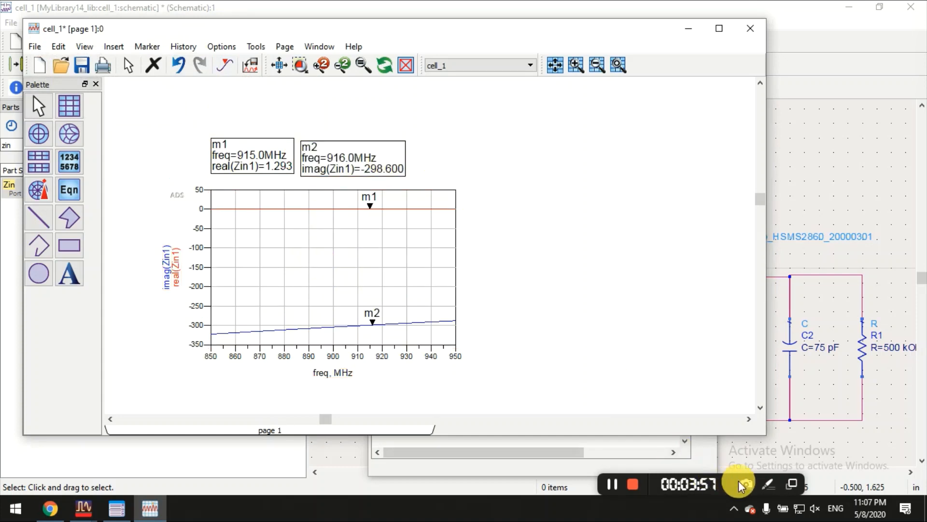
- Draw one red annotation arrow pointing at the m1 readout and another pointing at the m2 readout
click(767, 484)
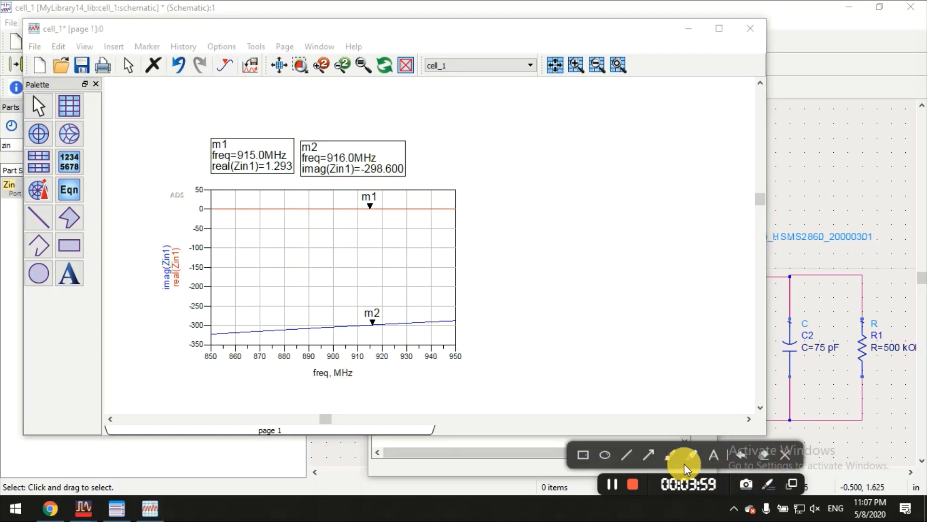
click(713, 455)
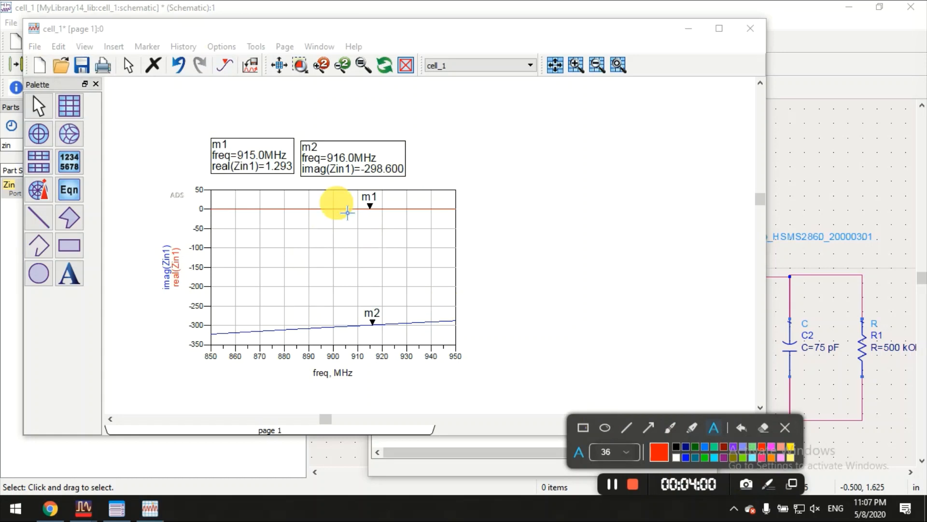
click(649, 428)
drag(161, 122, 211, 158)
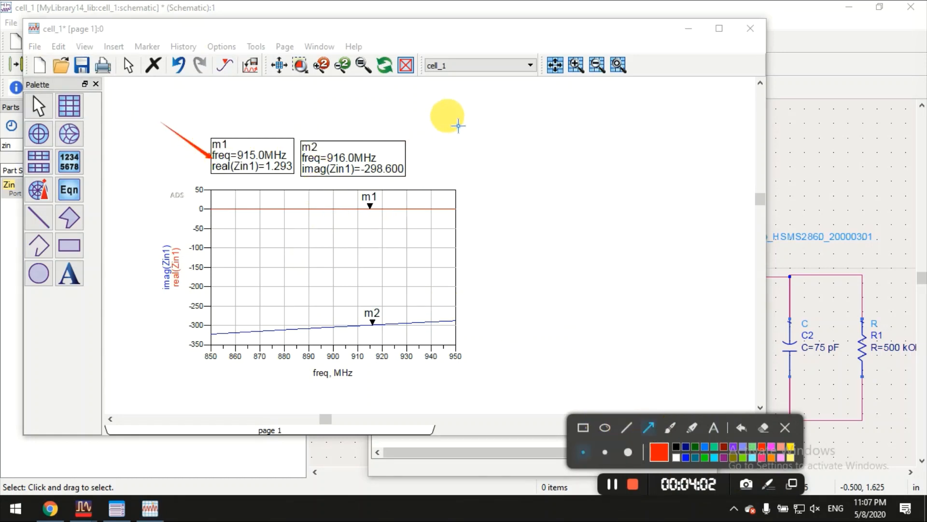
drag(457, 127, 409, 159)
- Label the m1 readout's arrow "real part" and the m2 readout's arrow "Imaginary part" with red annotation text
click(713, 428)
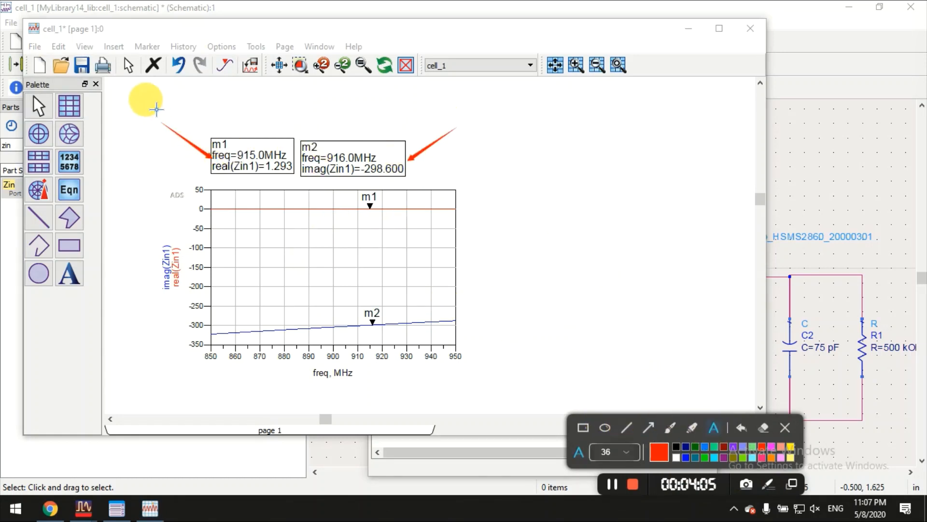
click(139, 116)
text(rea)
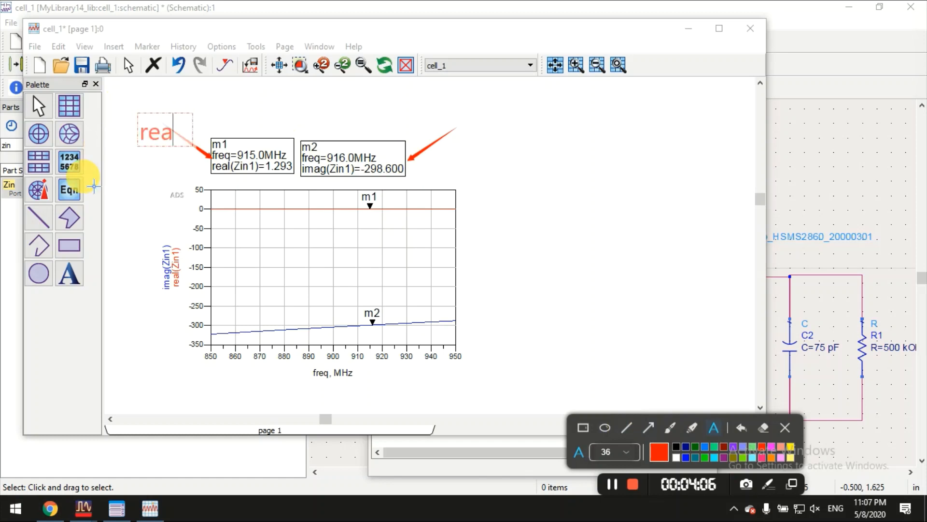
text(l part)
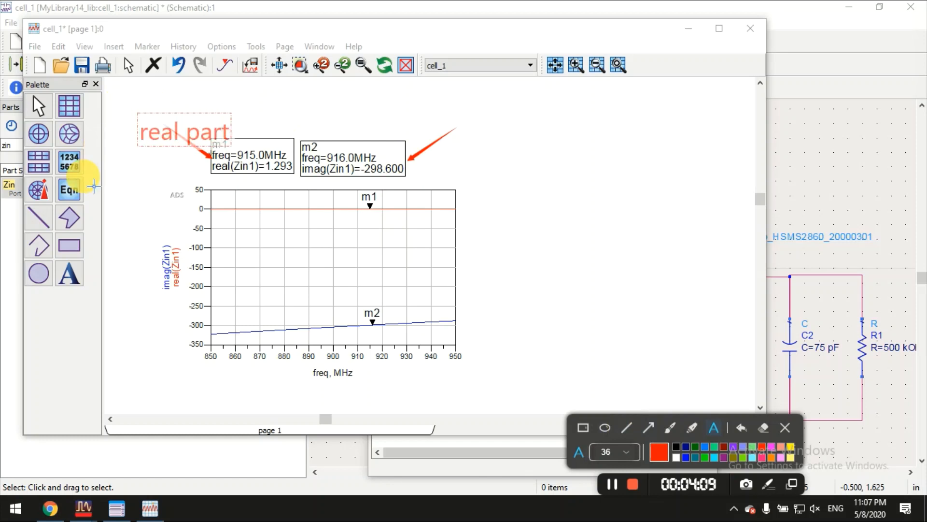
click(471, 125)
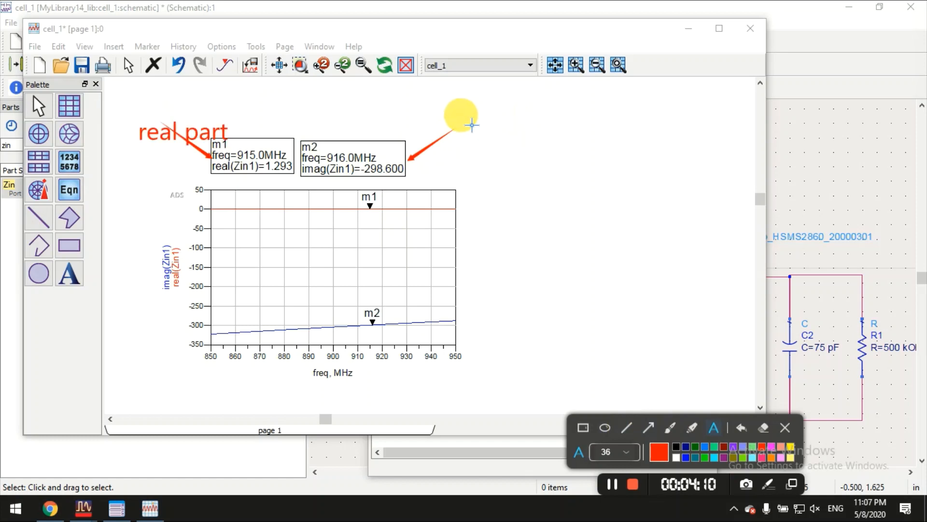
text(Imag)
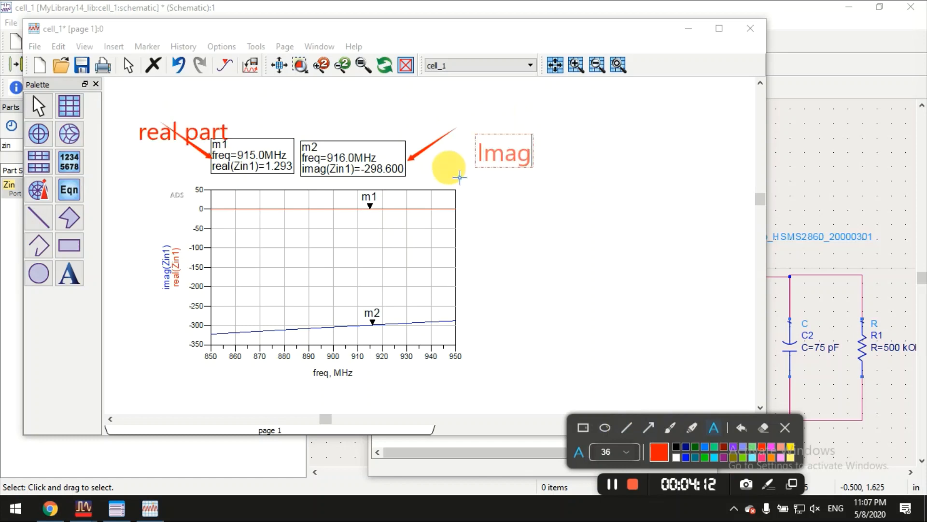
text(inary part)
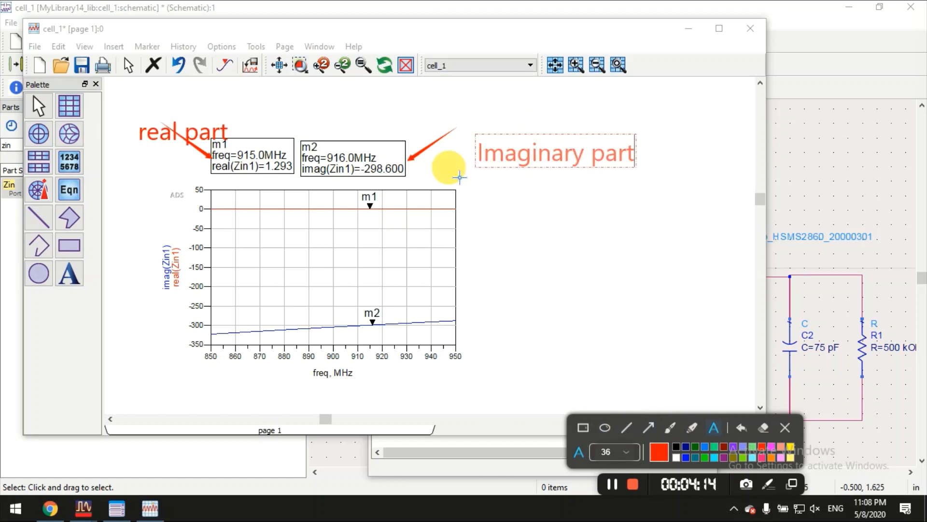
click(509, 218)
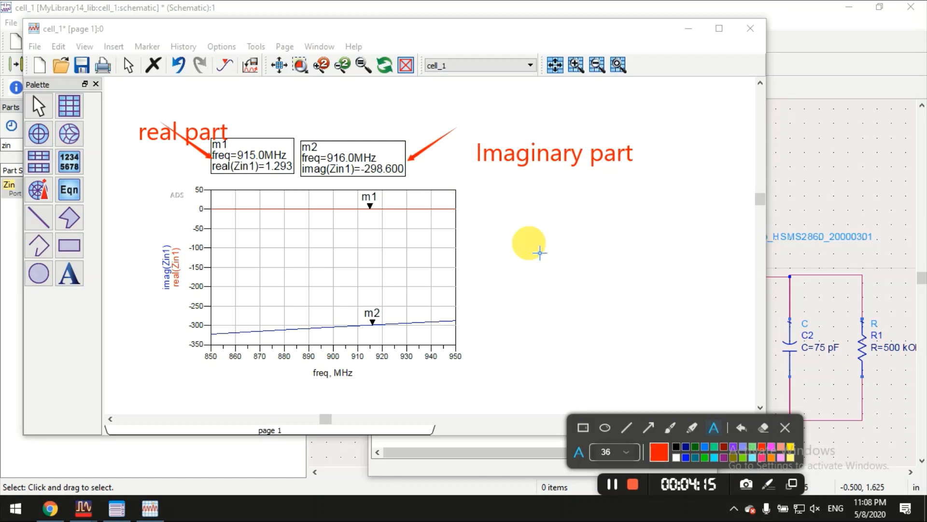
- Set the annotation text size to 24 and write "1.293-j298.6 ohms is the impedance" in the empty area beside the plot
click(617, 455)
click(602, 249)
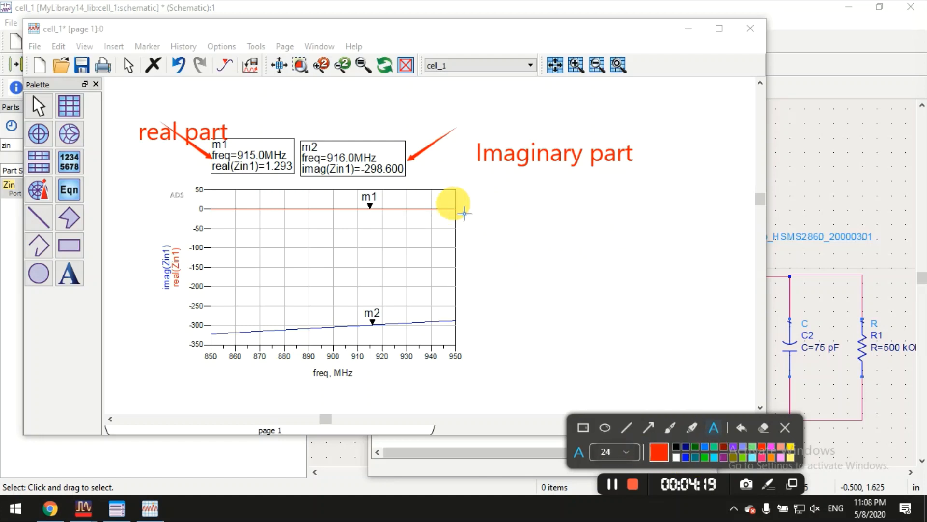
click(605, 428)
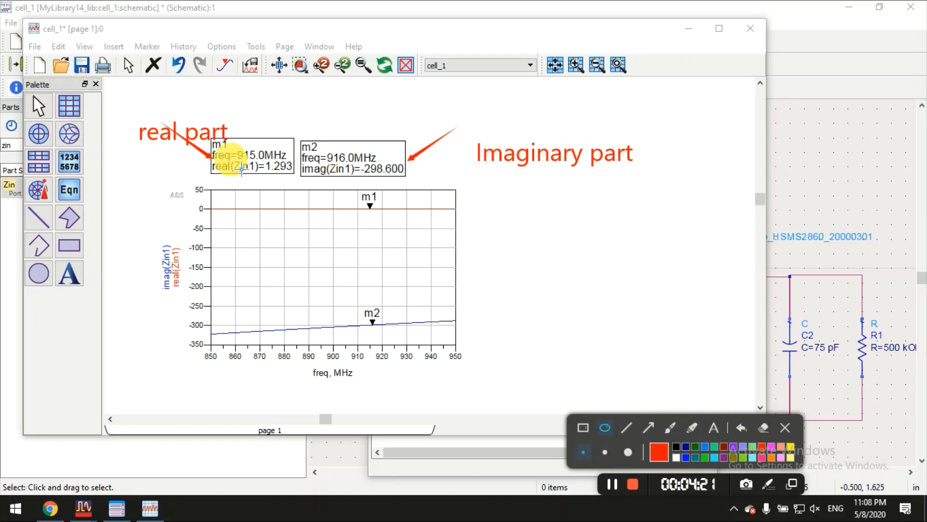
click(713, 427)
click(490, 264)
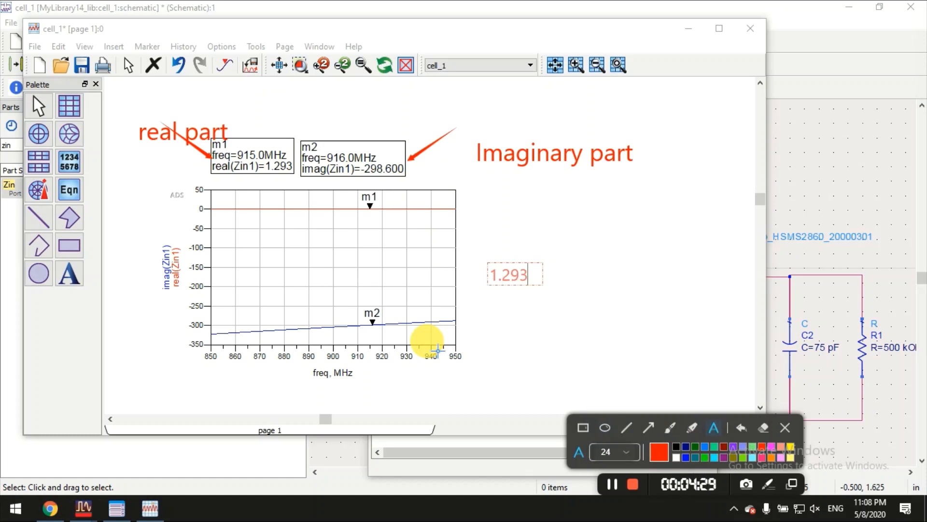
text(1.293-29)
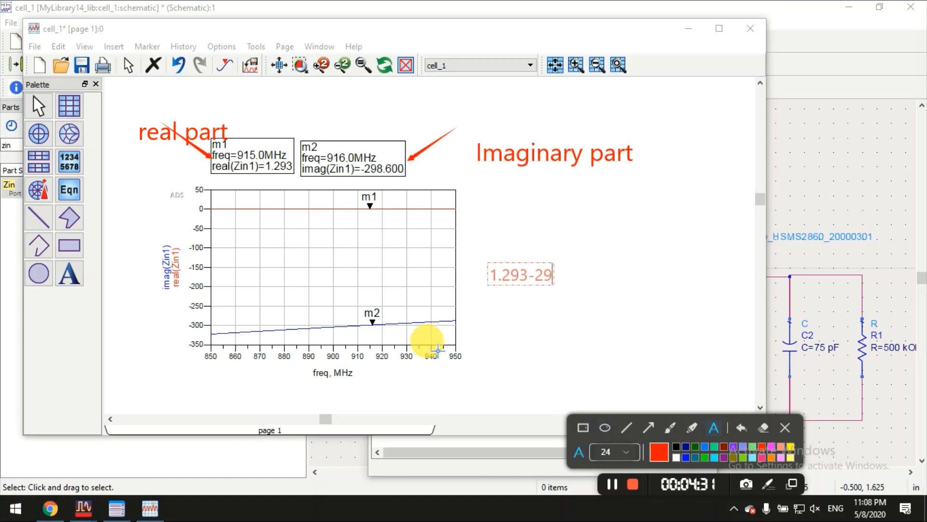
text(8.6)
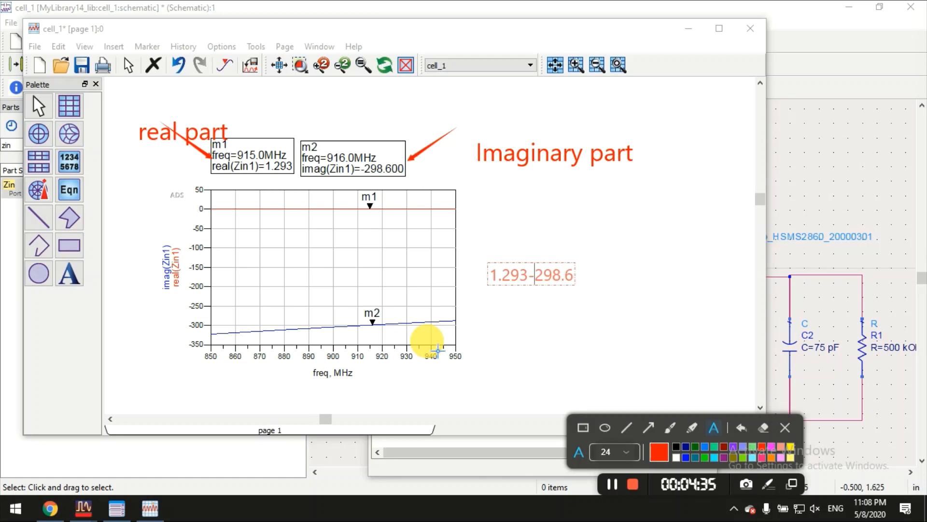
text(j)
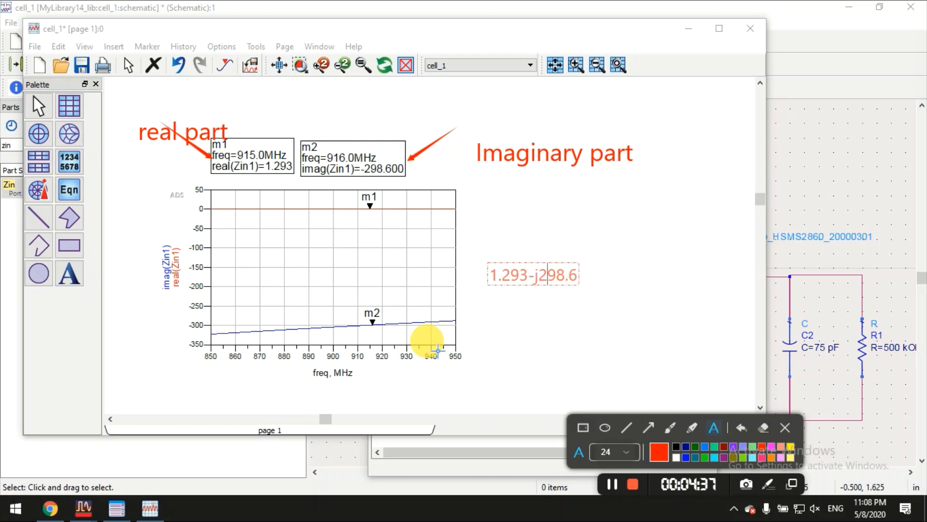
text( ohms)
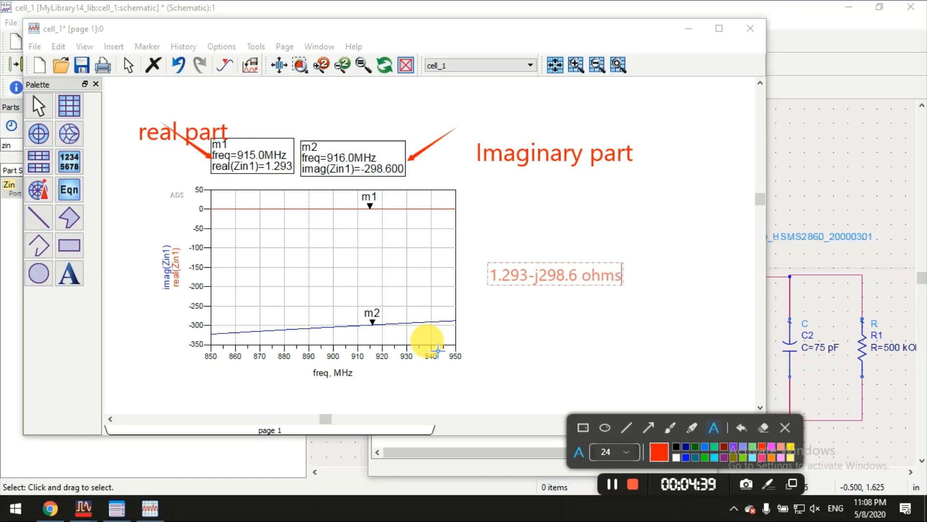
text( is the)
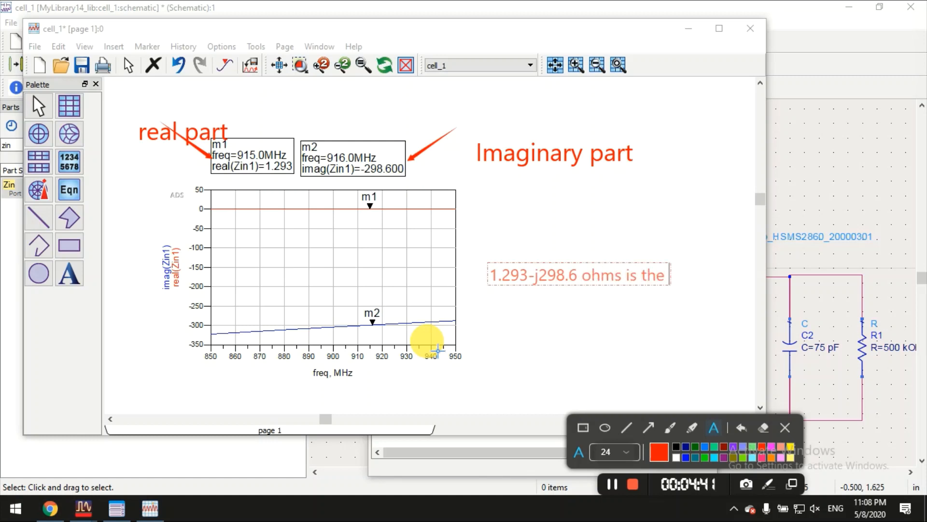
text( impedance)
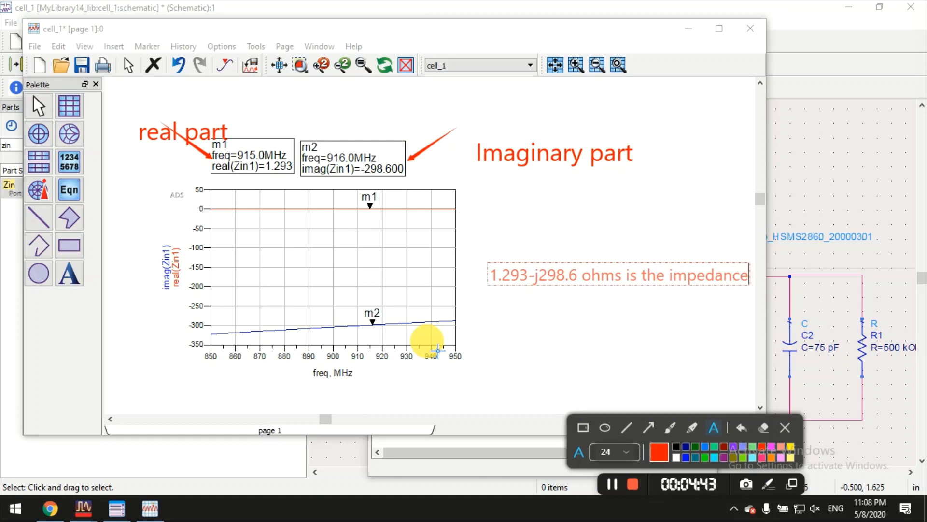
- Continue the impedance note on a second line with "of voltage multiplier at 915MHz frequency"
key(Return)
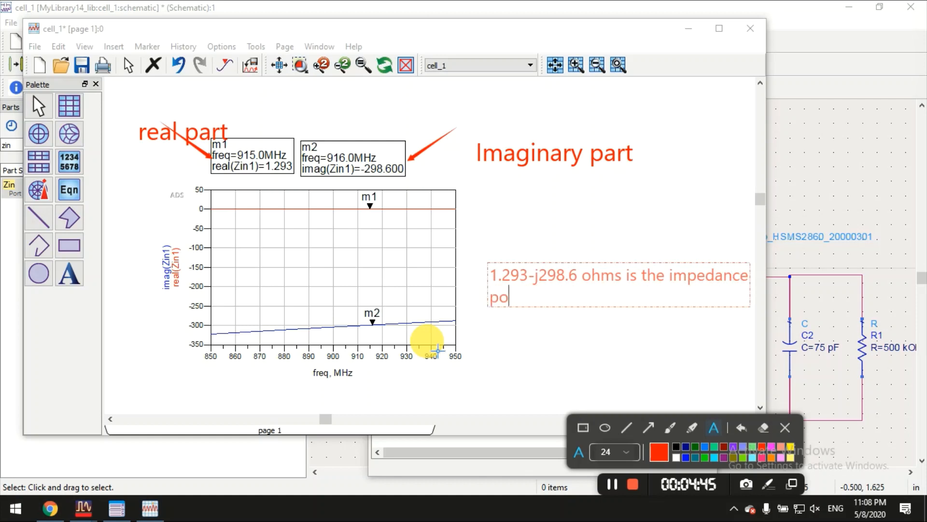
text(po)
key(BackSpace)
key(BackSpace)
text(of voltage multip)
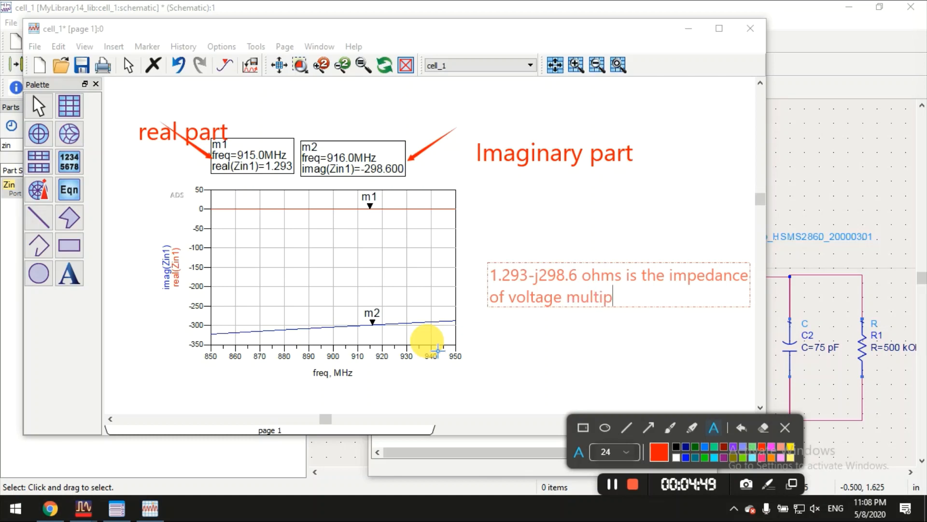
text(lier at 915MHz)
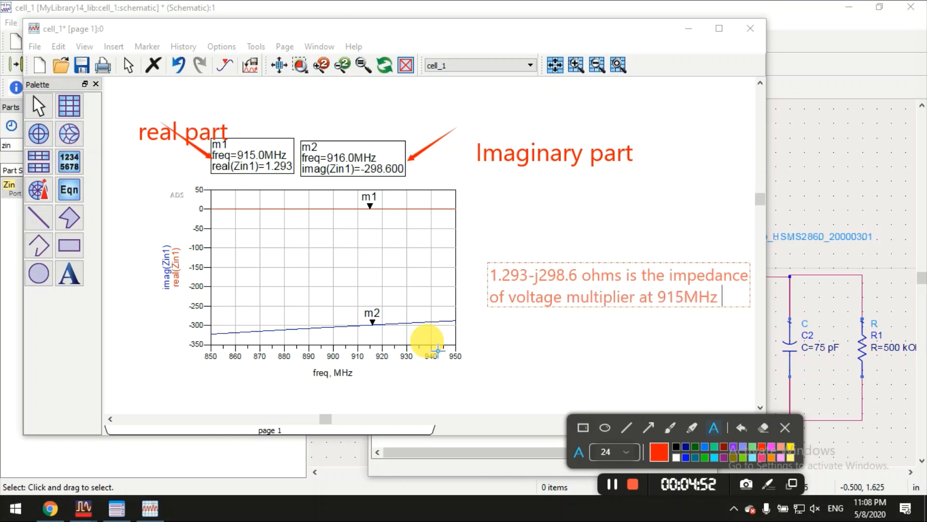
text( frequency)
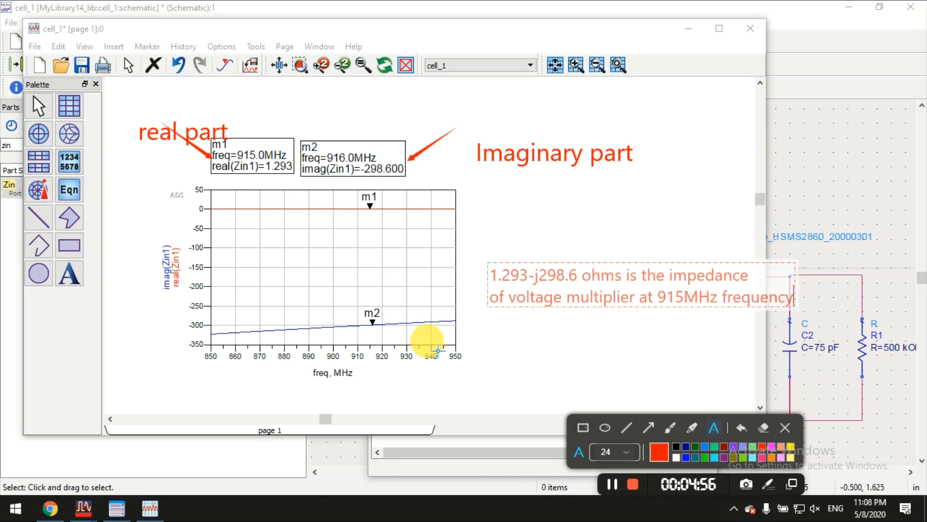
click(527, 343)
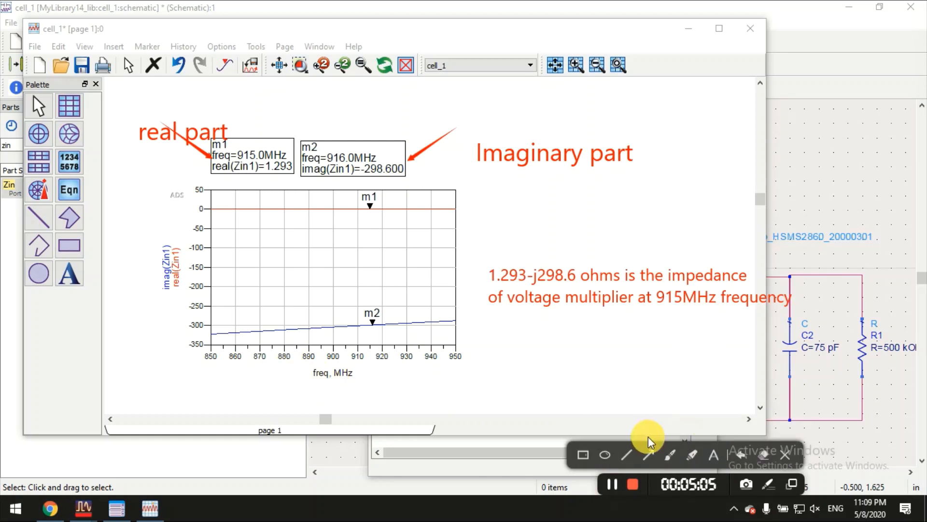
- Draw an annotation arrow along the plot's frequency axis and add the note "you can see impedance at different freq" near its tip
click(649, 453)
drag(212, 363, 464, 366)
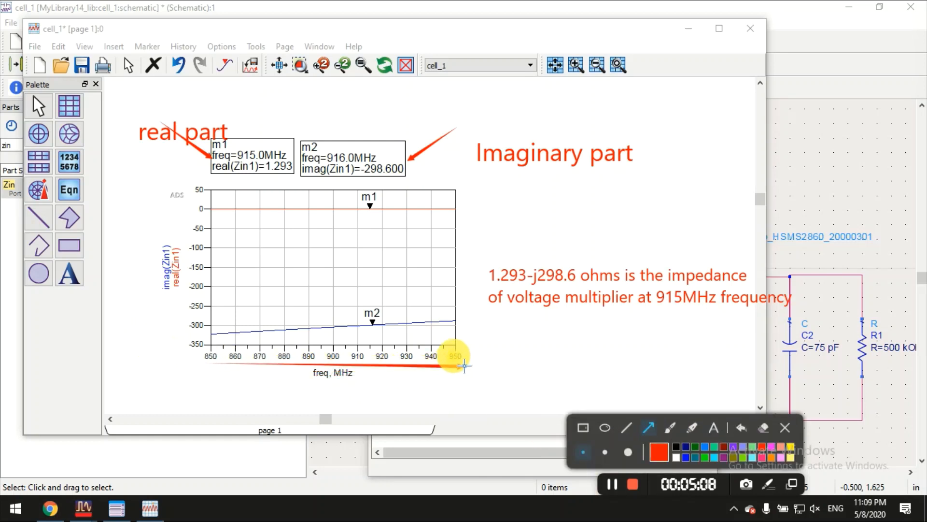
click(713, 428)
click(464, 383)
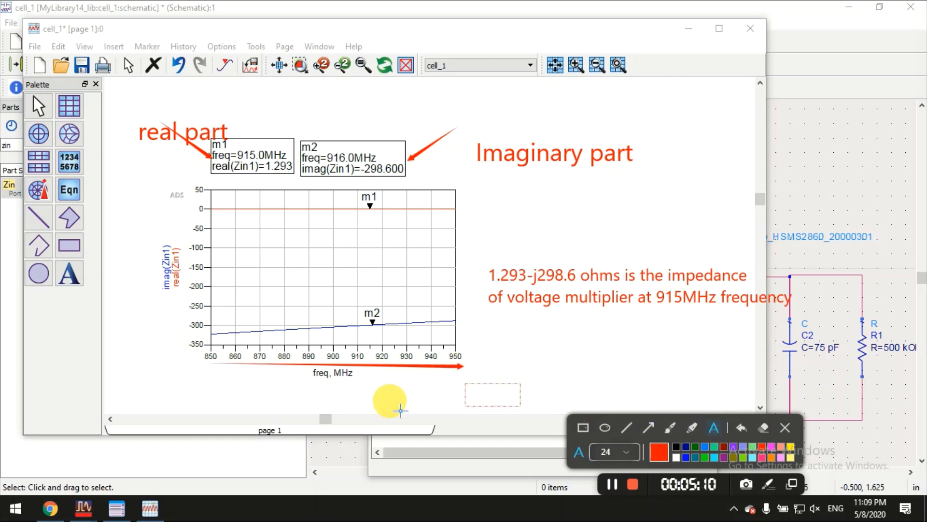
text(you can see)
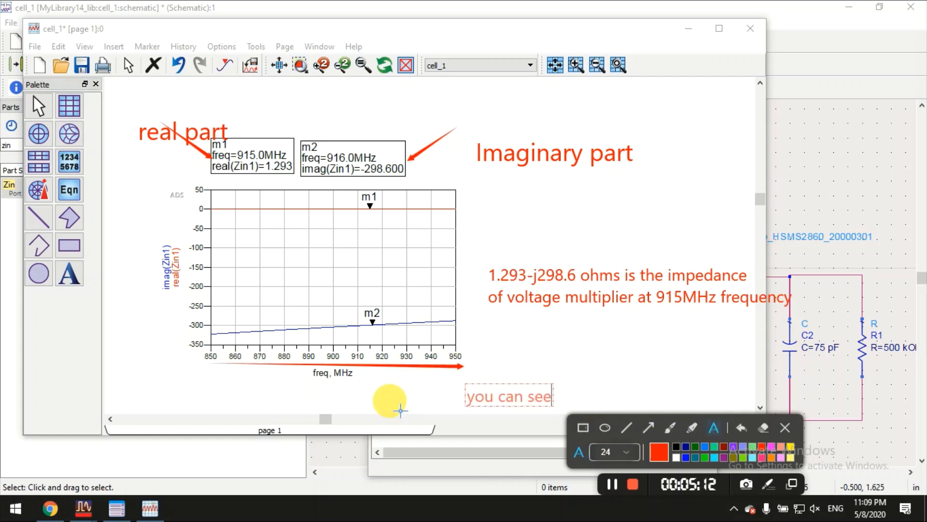
text( impedance)
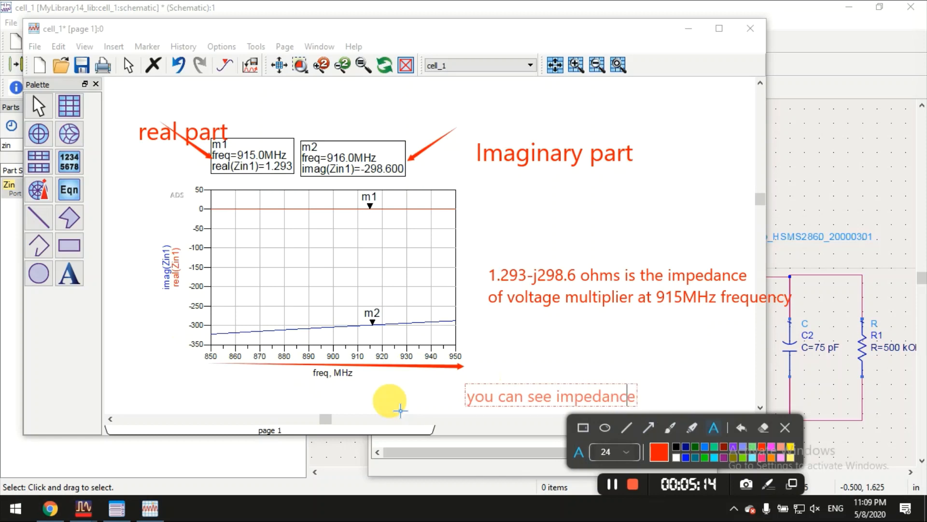
text( at di)
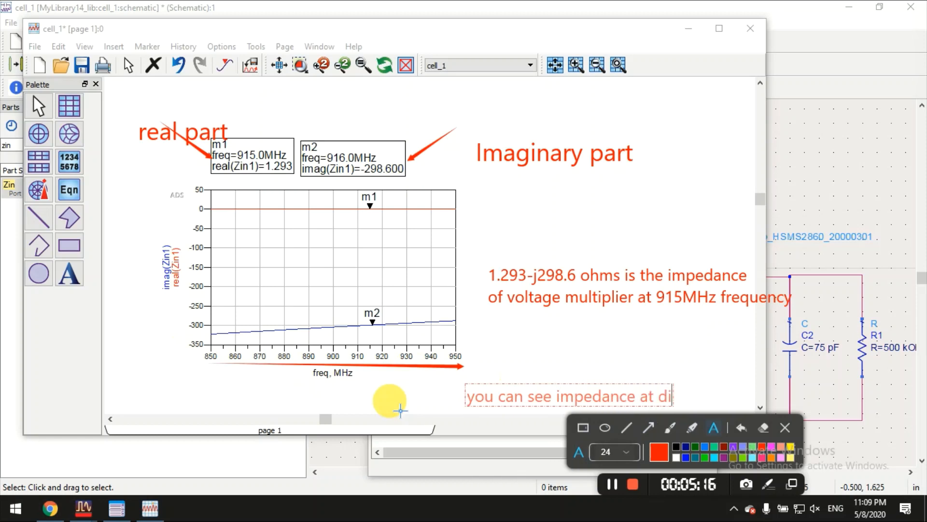
text(fferennt)
key(BackSpace)
key(BackSpace)
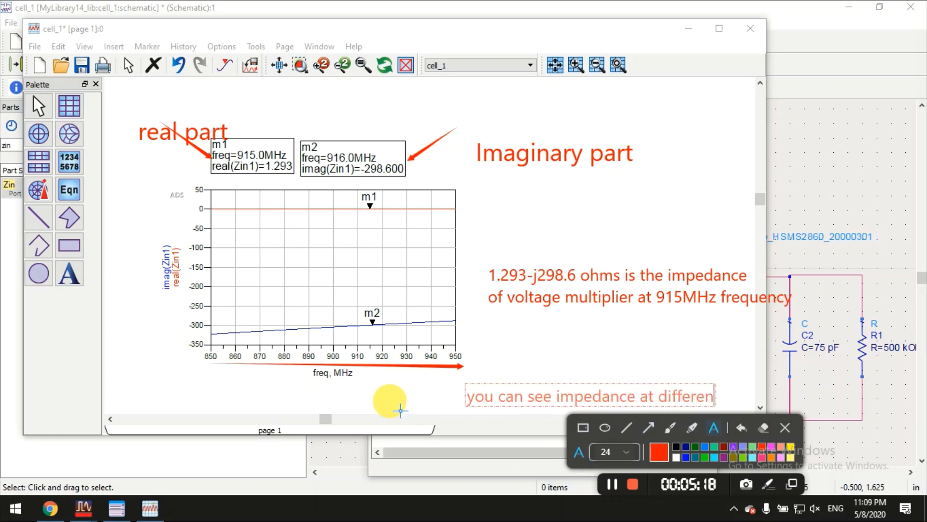
text(t freq)
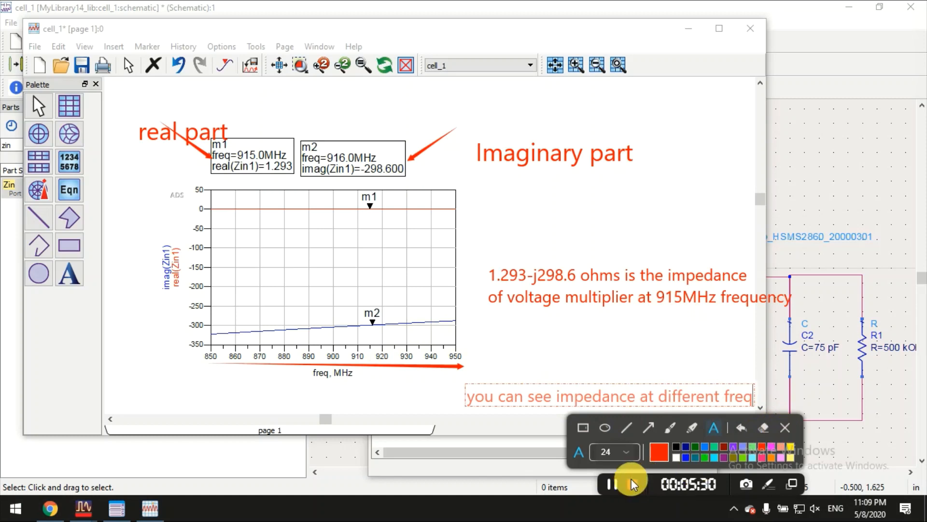
click(613, 483)
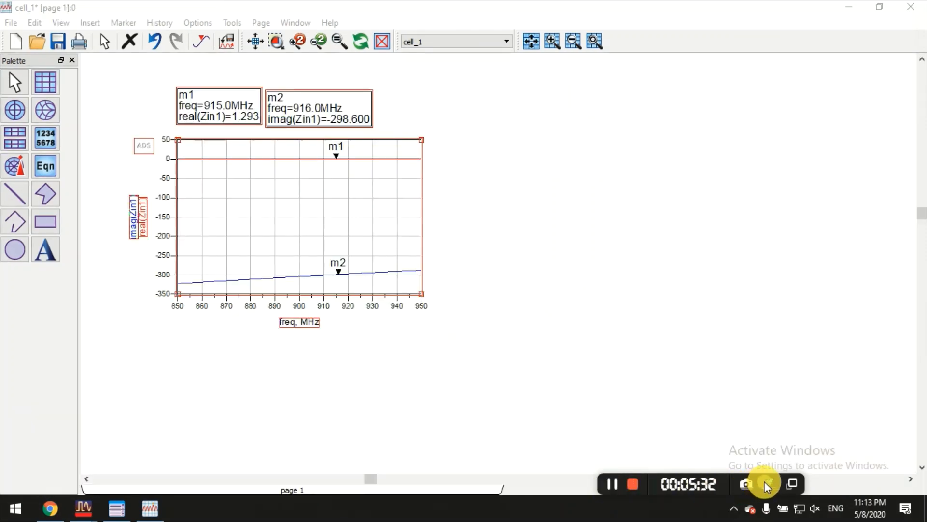
- Start a red annotation note in the empty area beside the plot reading "You can also find impedance using the formula"
click(767, 484)
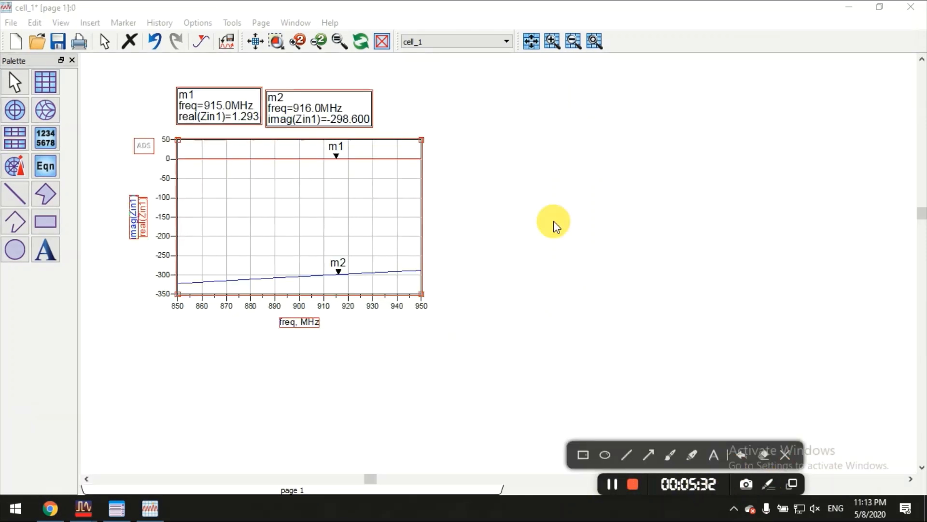
click(713, 454)
click(511, 141)
text(Y)
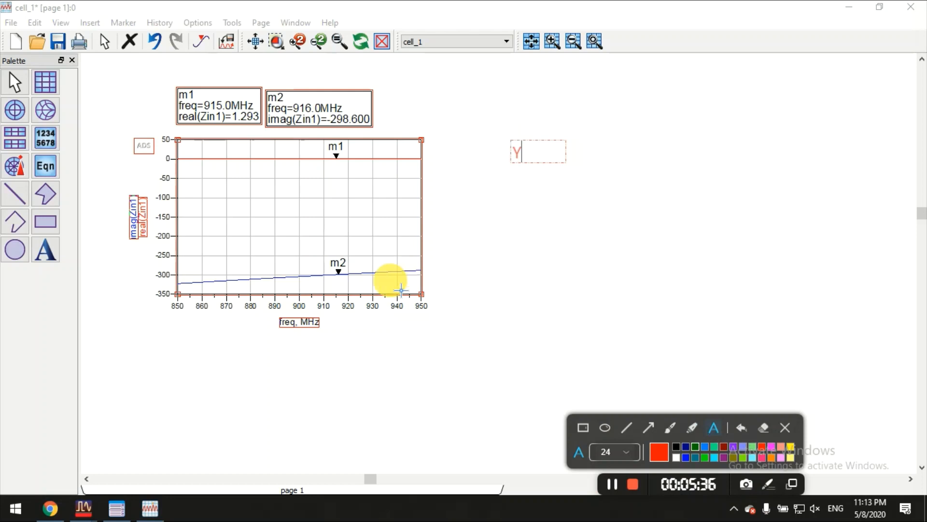
text(ou can also)
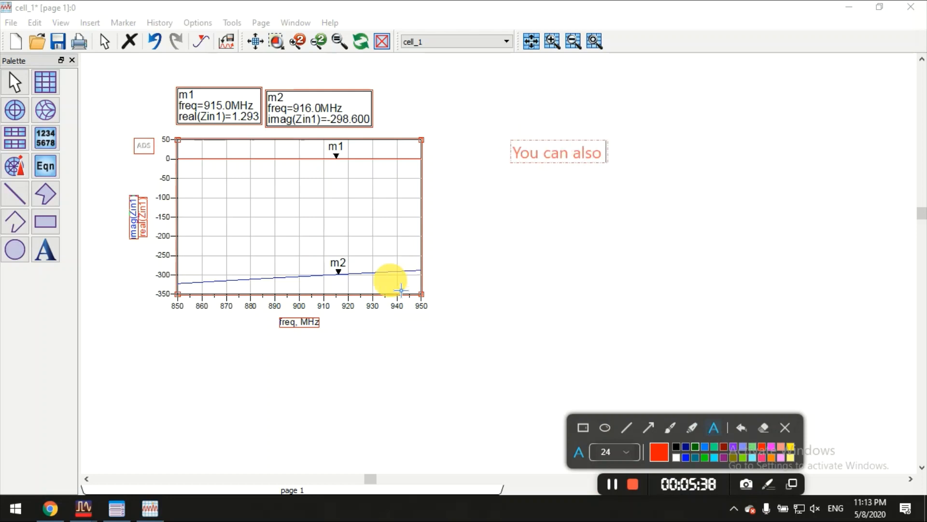
text( find impeda)
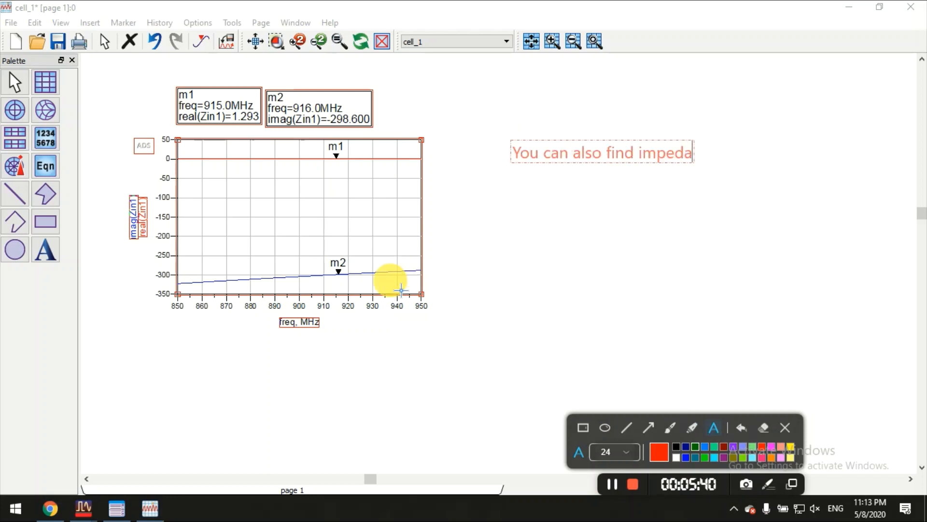
text(nce using)
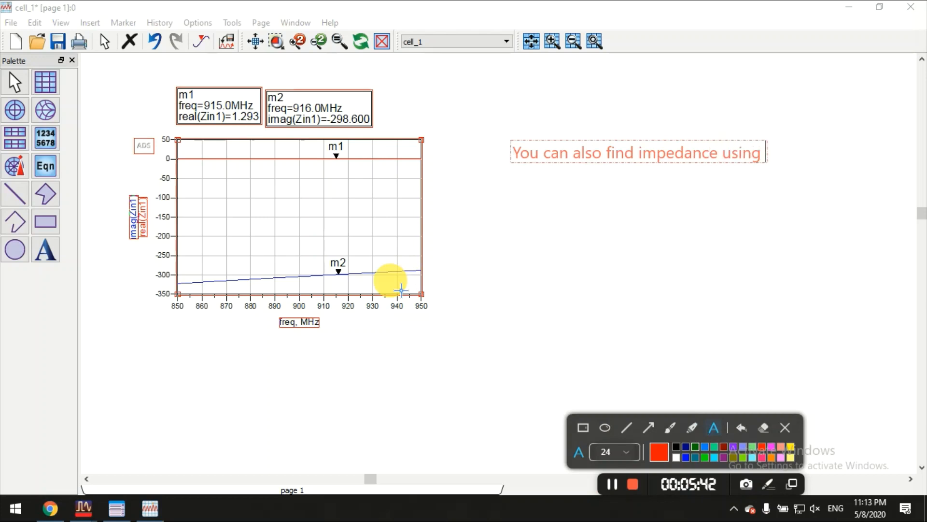
text( the formula )
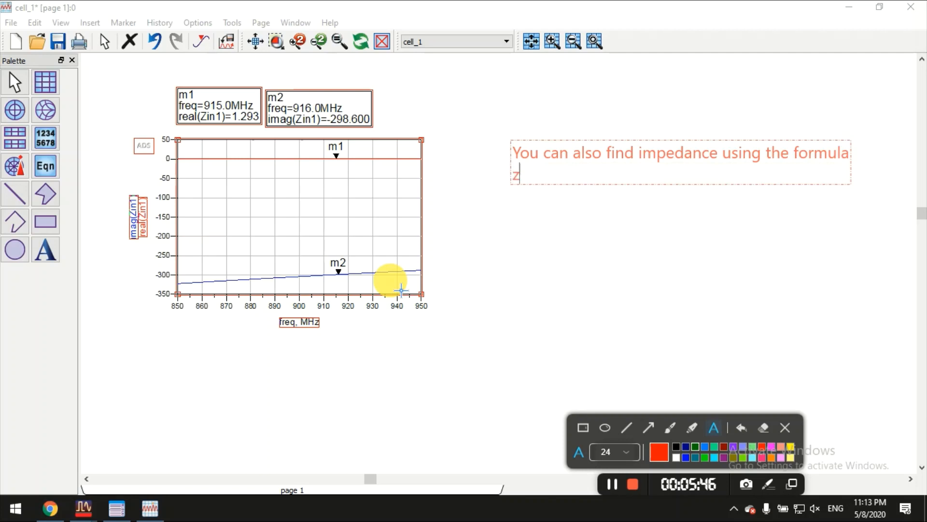
- Add the second note line "zimp=50*(1+S11)/(1-S11) or by using smith chart" and close the annotation tools
text(zimp=50*(1+S11)
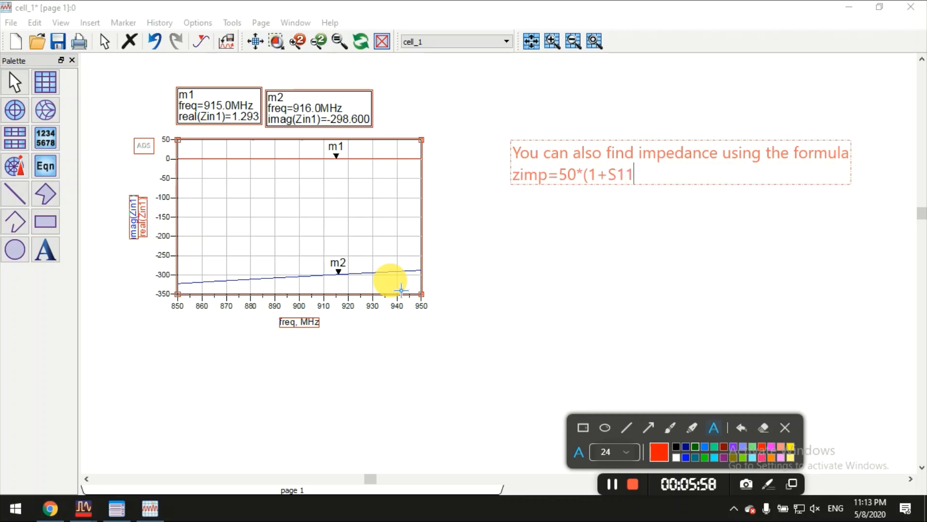
text()/(1-S11) or by)
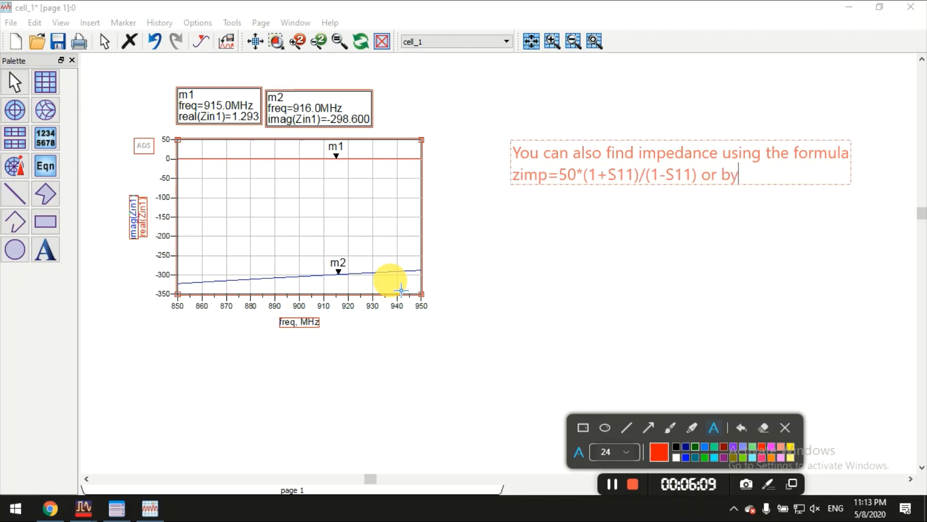
text(using smi)
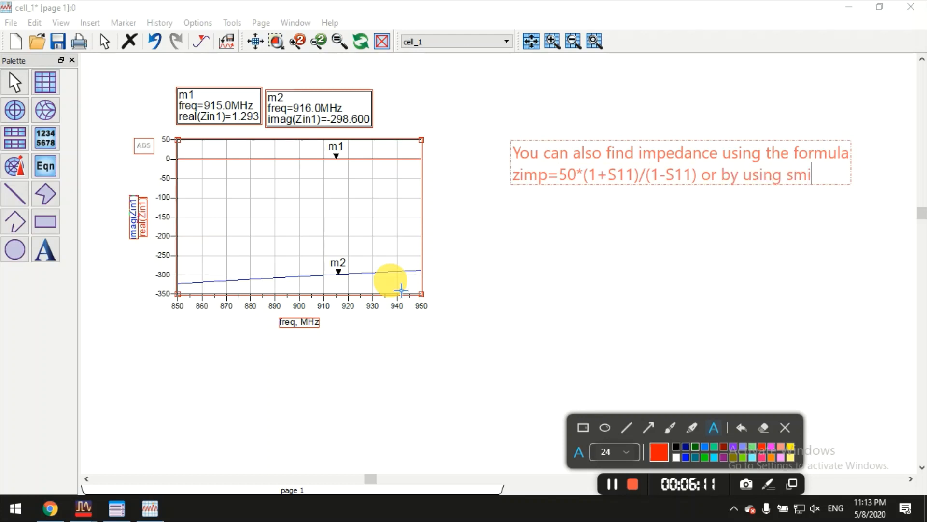
text(th chart)
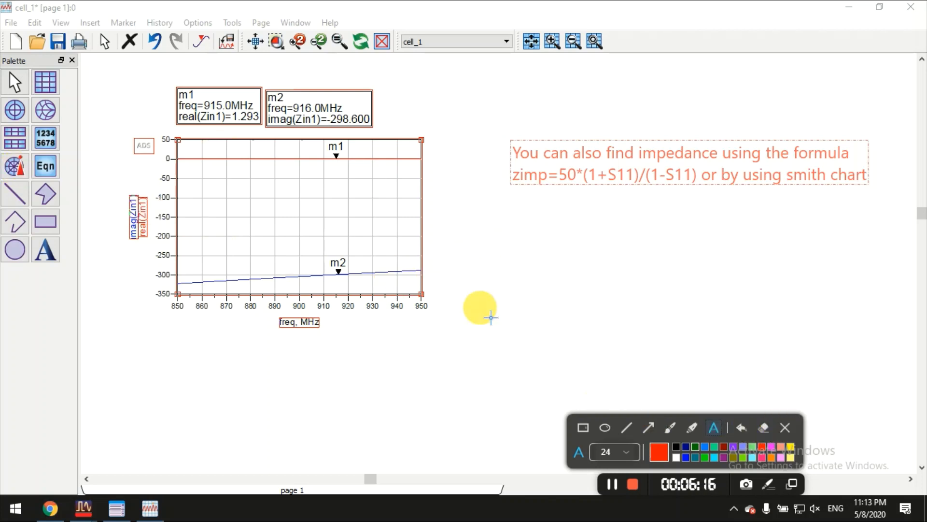
click(784, 427)
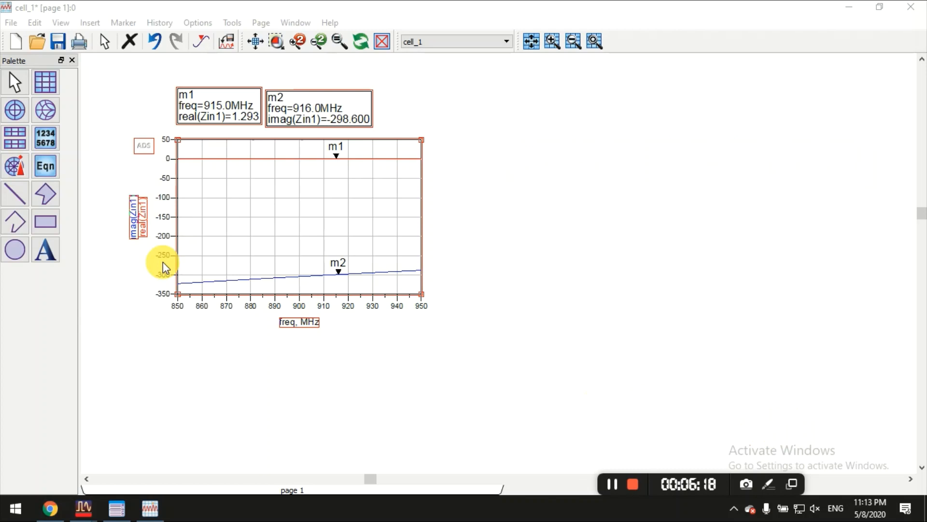
- Insert the equation Z_imp=50*(1+S(1,1))/(1-S(1,1)) in the empty area beside the Zin1 plot
click(47, 165)
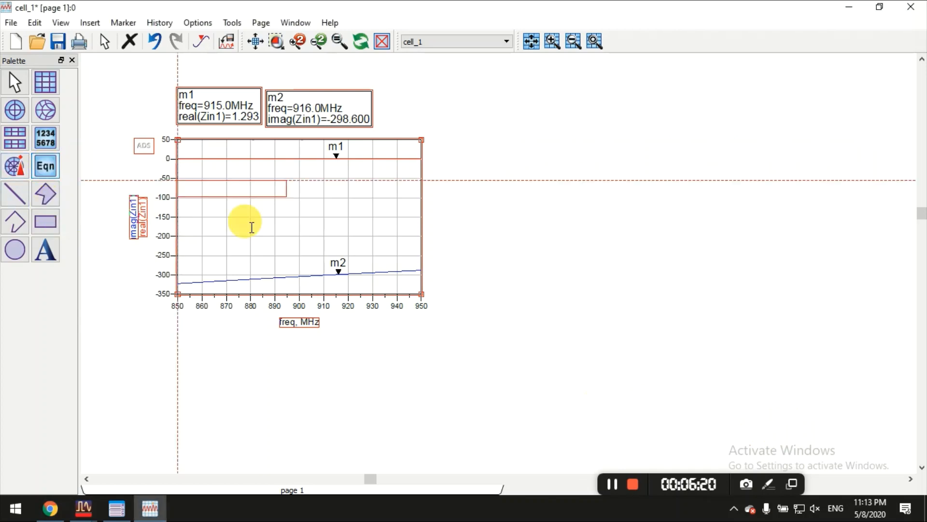
click(465, 166)
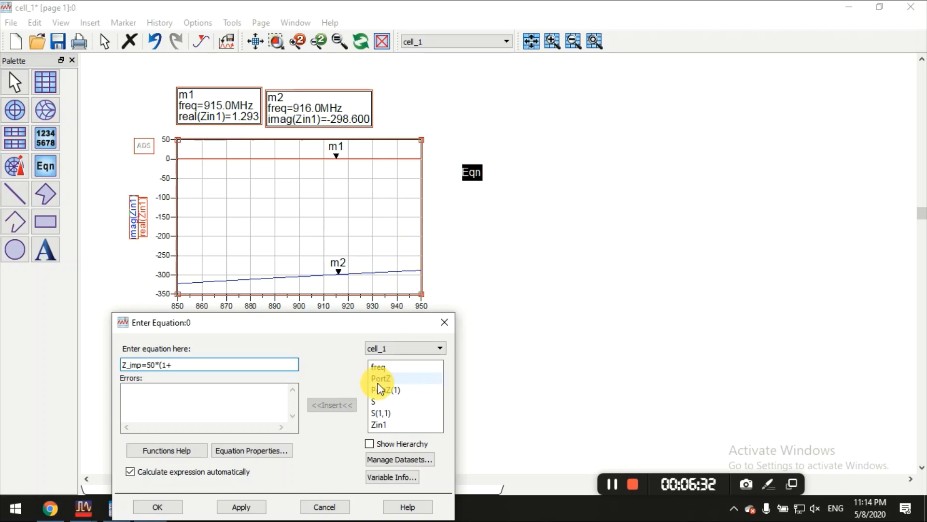
click(384, 412)
click(349, 407)
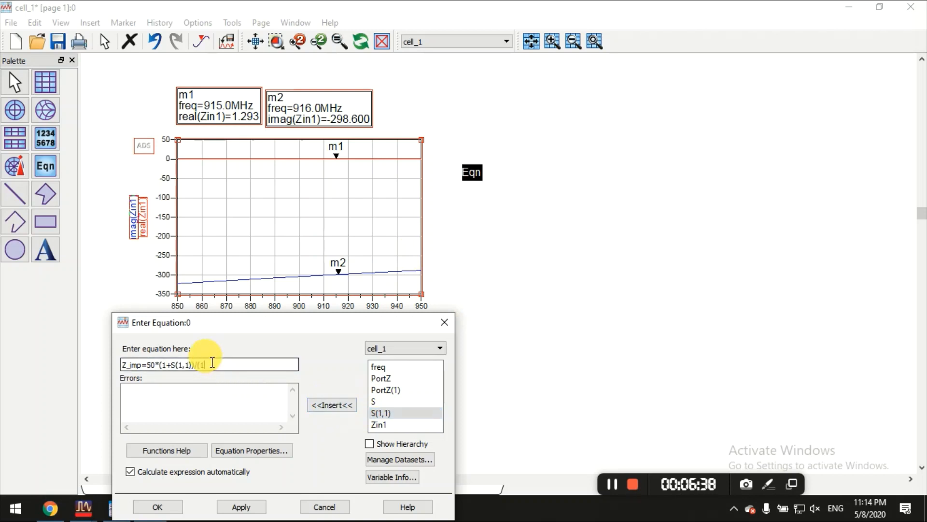
text()/(1-)
click(332, 405)
text())
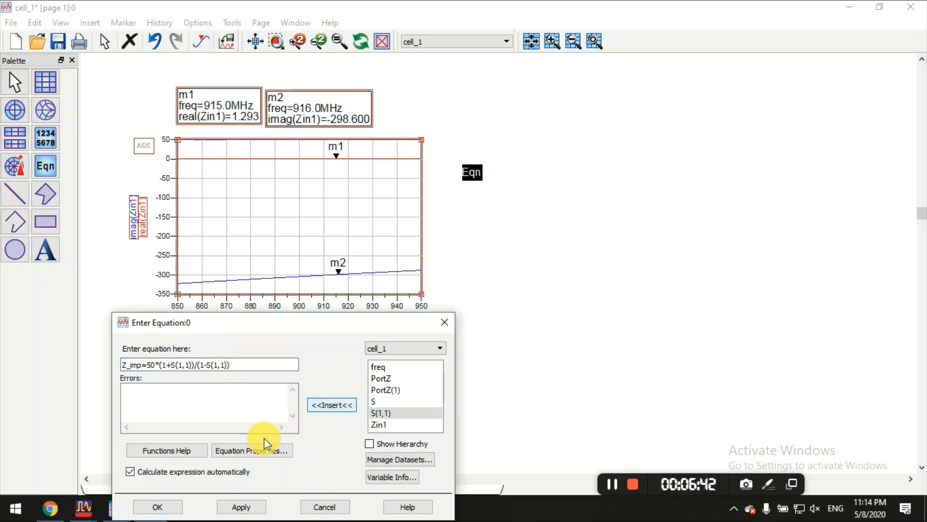
click(180, 504)
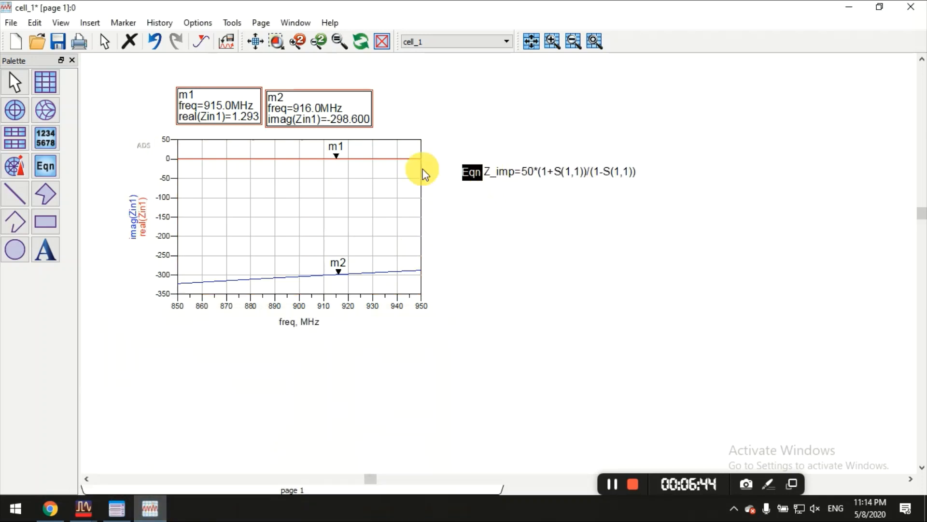
- Insert a rectangular plot below the equation and add the real part of Z_imp from the Equations dataset as a trace
click(47, 83)
click(487, 207)
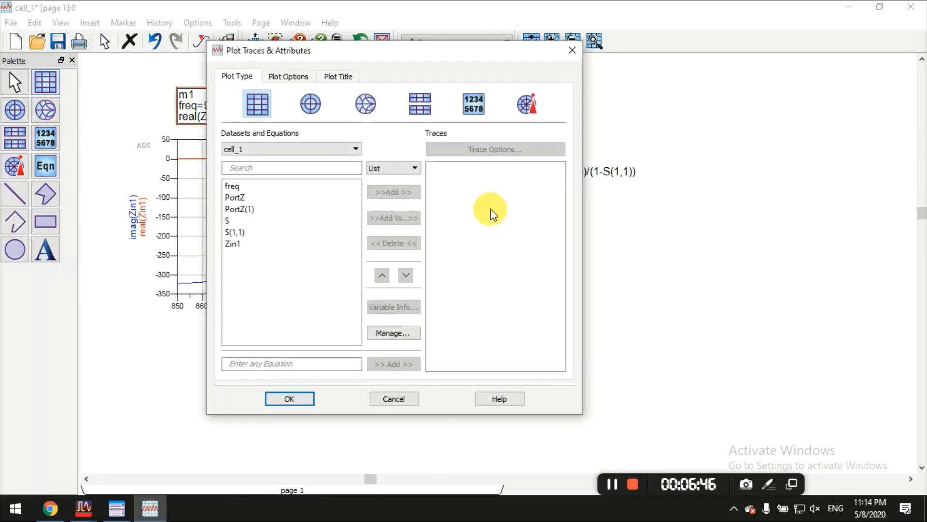
click(251, 152)
click(265, 159)
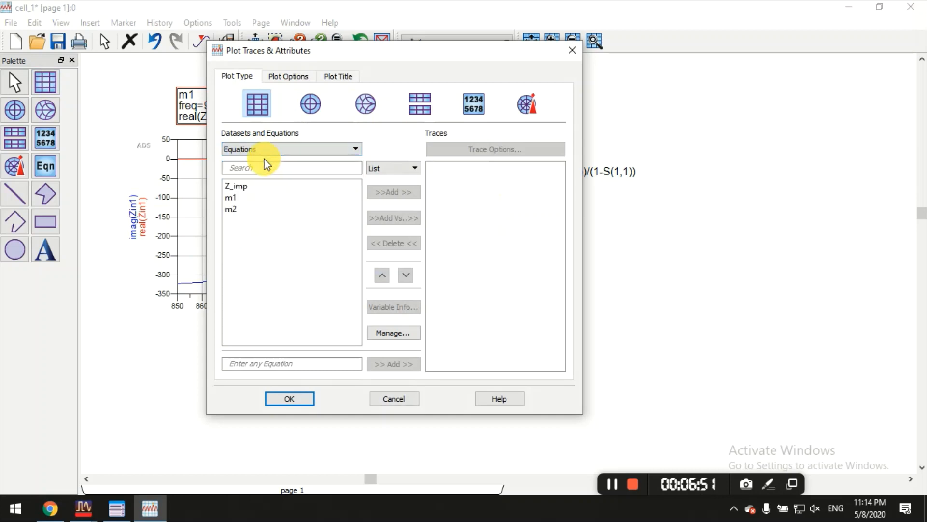
click(259, 187)
click(374, 192)
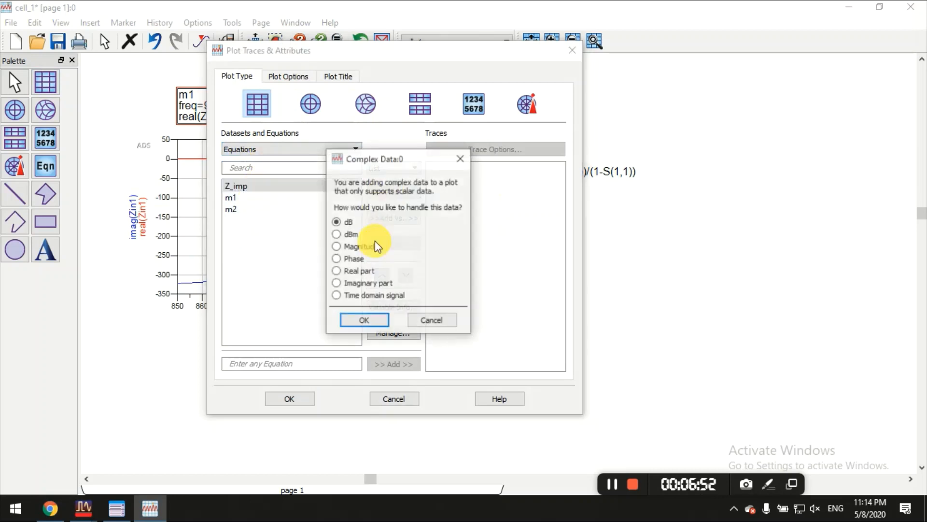
click(351, 273)
click(353, 320)
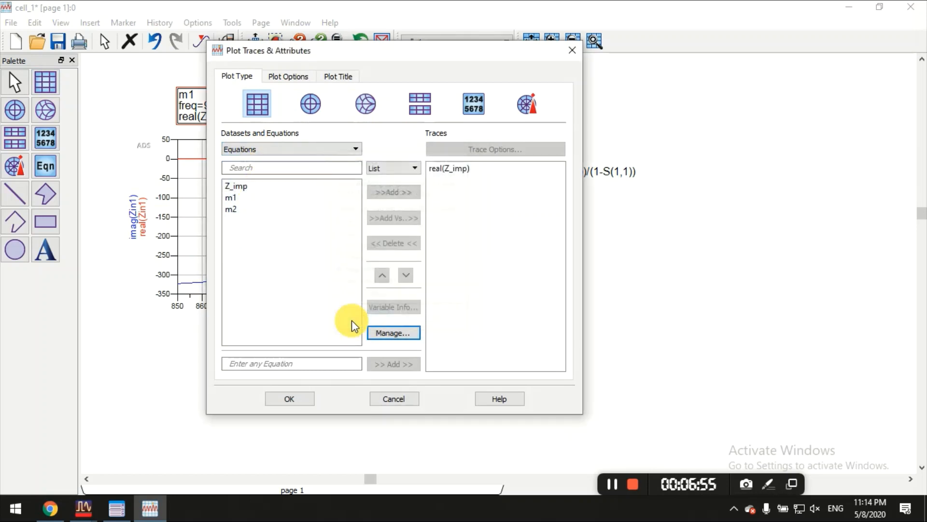
- Add the imaginary part of Z_imp as a second trace and finish the plot
double_click(246, 186)
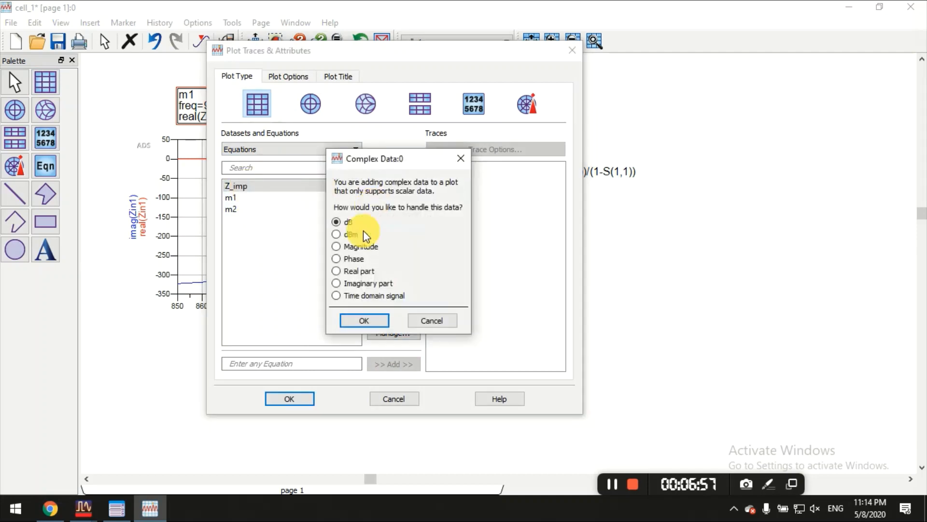
click(350, 284)
click(363, 319)
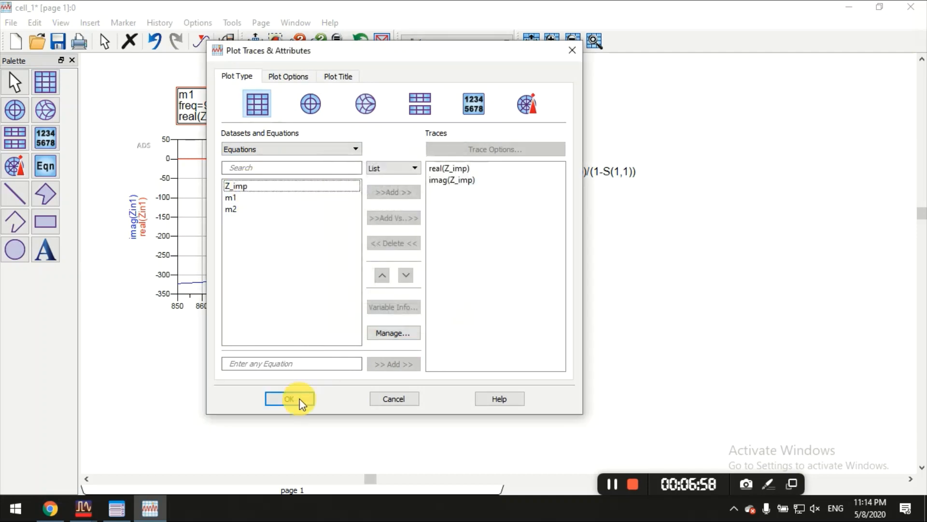
click(295, 398)
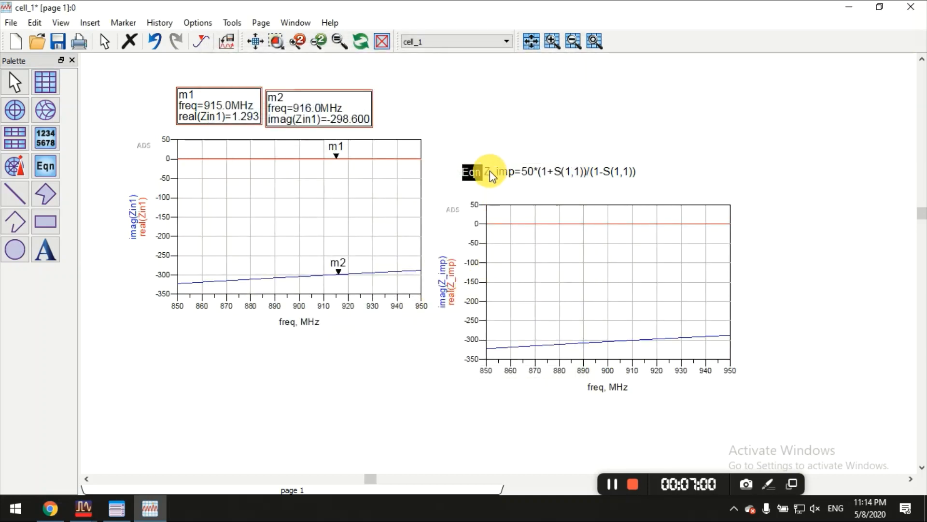
- Move the new Z_imp plot farther from the Zin1 plot and place the Z_imp equation beneath its frequency axis
drag(489, 170, 480, 398)
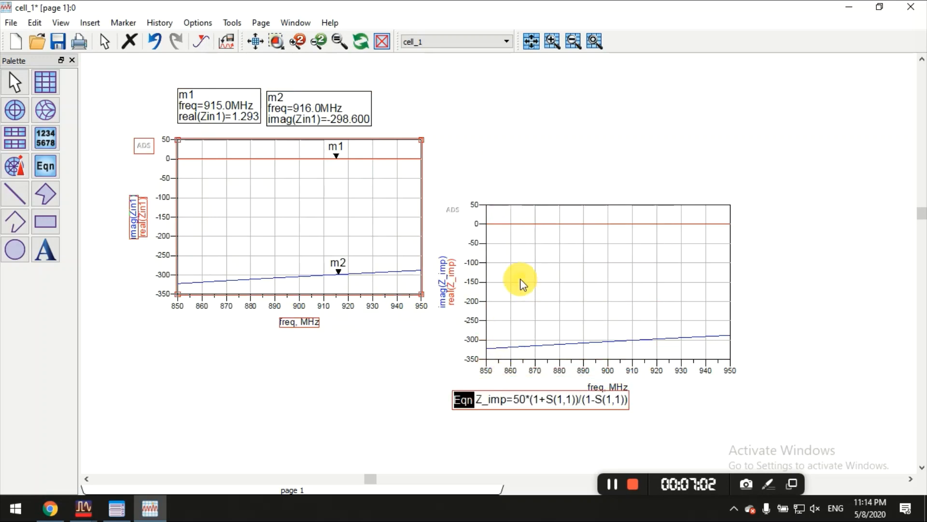
drag(523, 285, 580, 293)
drag(497, 399, 573, 420)
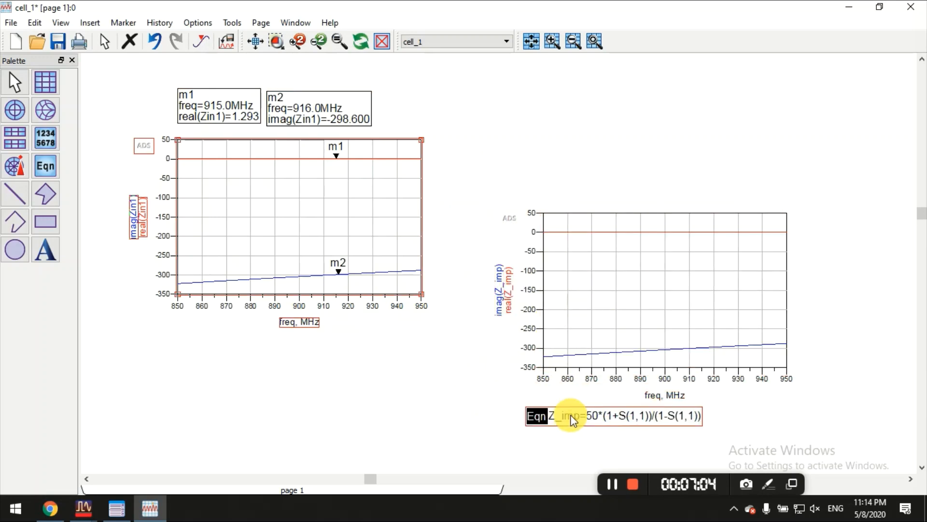
- Place a new marker on the real(Z_imp) trace at about 915 MHz
click(126, 19)
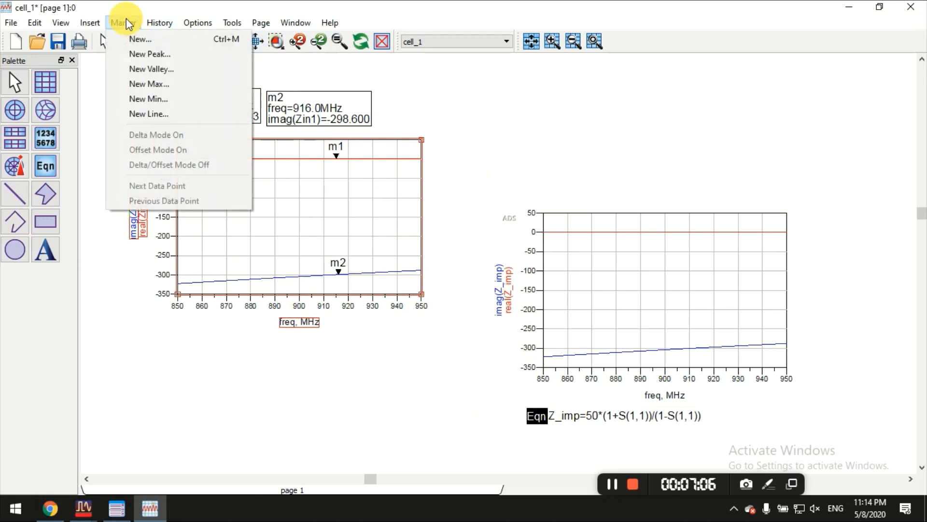
click(134, 40)
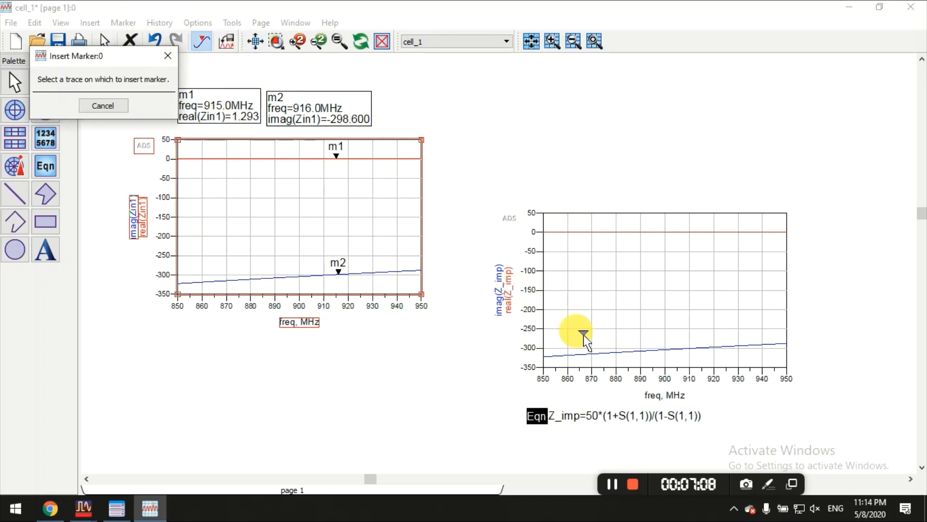
click(701, 230)
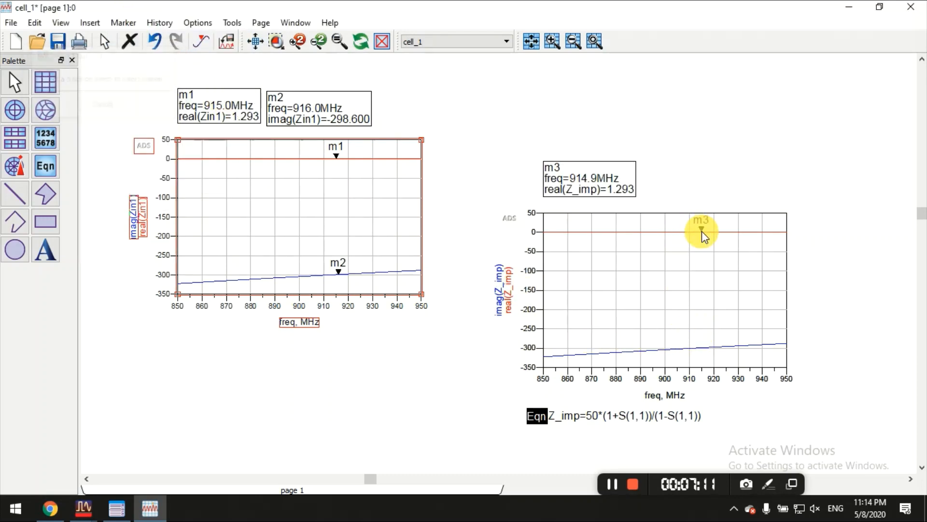
- Place a new marker on the imag(Z_imp) trace at about 915.5 MHz and move its readout beside the real(Z_imp) readout
click(123, 23)
click(134, 40)
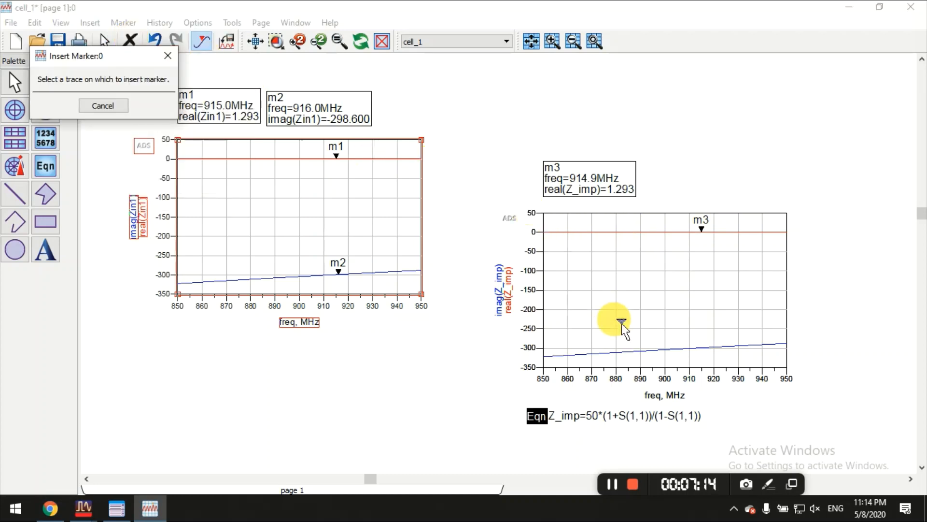
click(703, 347)
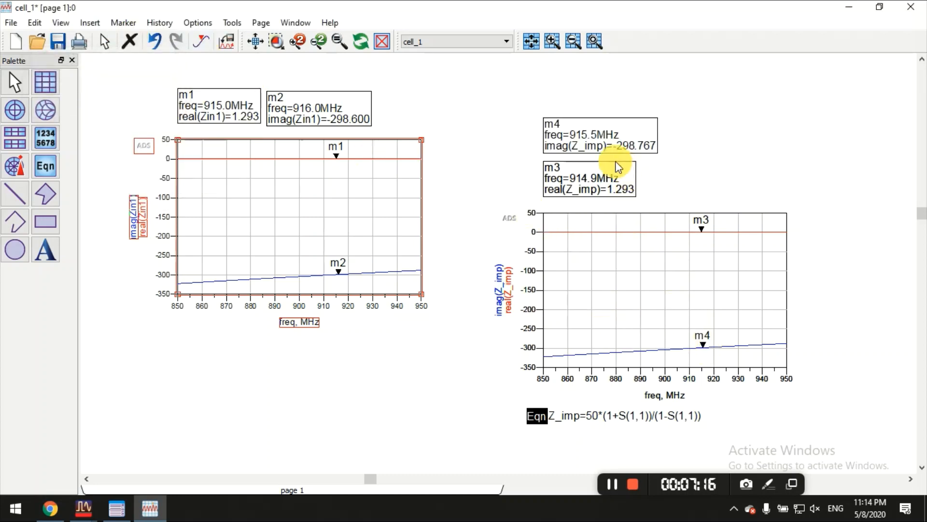
drag(607, 138, 692, 184)
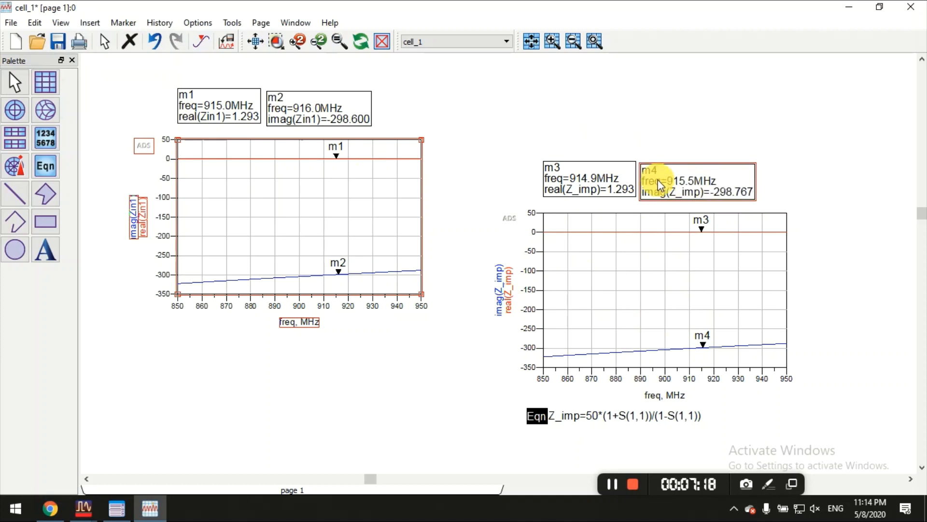
- Draw red annotation ellipses around the m1 and m2 readouts and around the m3 and m4 readouts
click(767, 482)
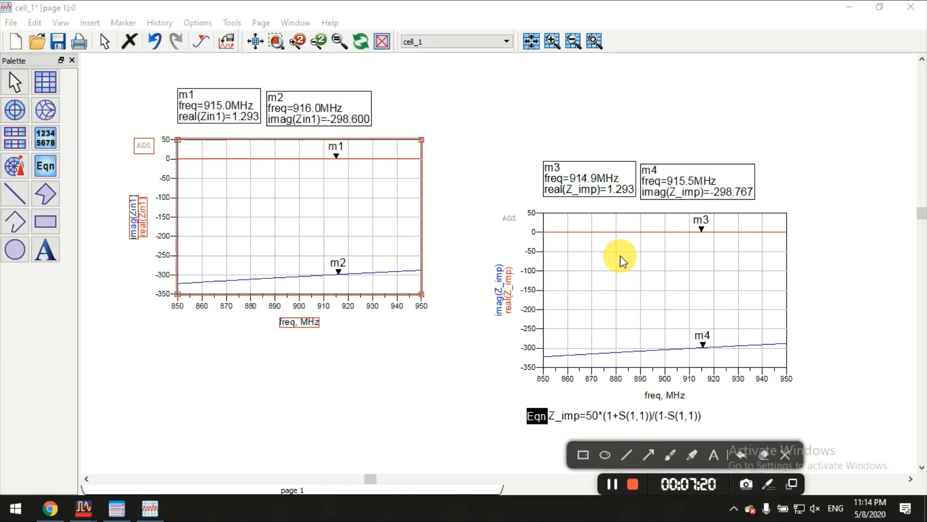
click(604, 454)
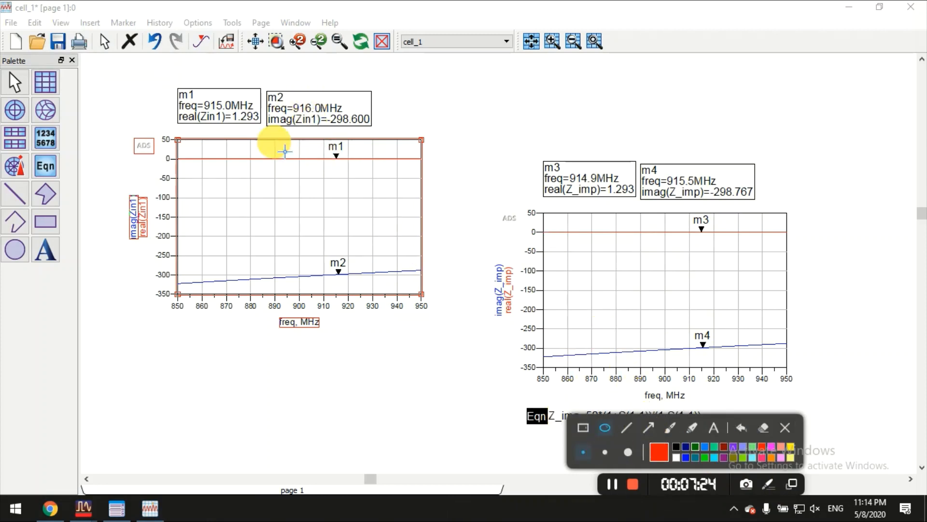
drag(166, 66, 384, 136)
mouse_move(503, 136)
mouse_down()
mouse_move(782, 180)
mouse_move(786, 223)
mouse_up()
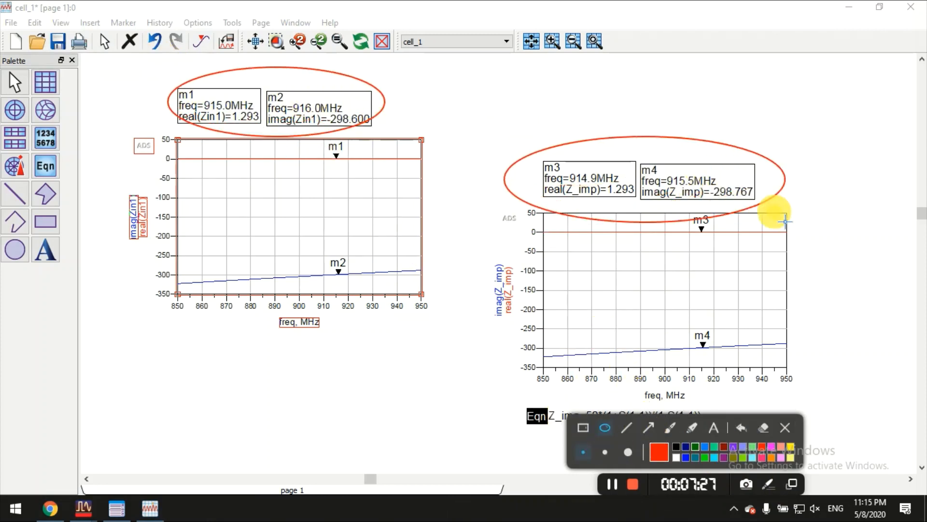
- Write the red annotation "This way, you can find impedance of voltage multiplier" below the Zin1 plot
click(714, 427)
click(192, 372)
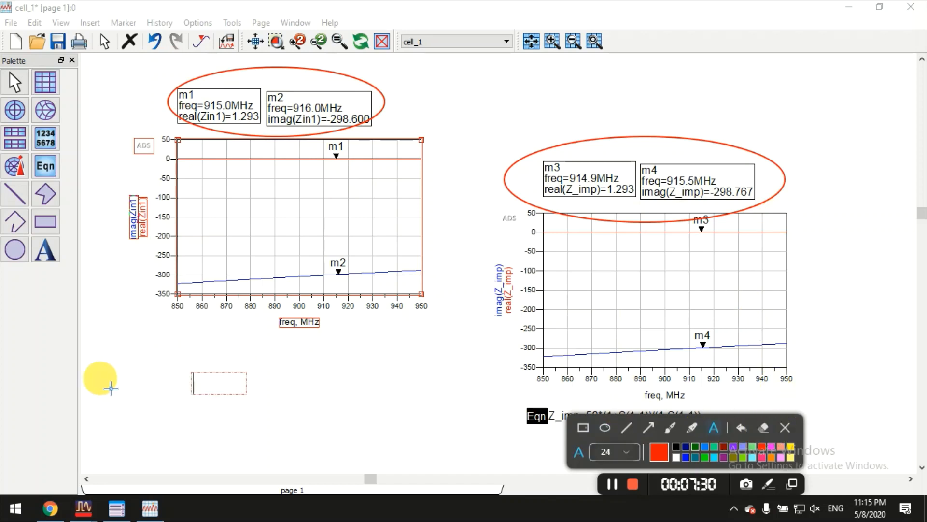
text(This way, you c)
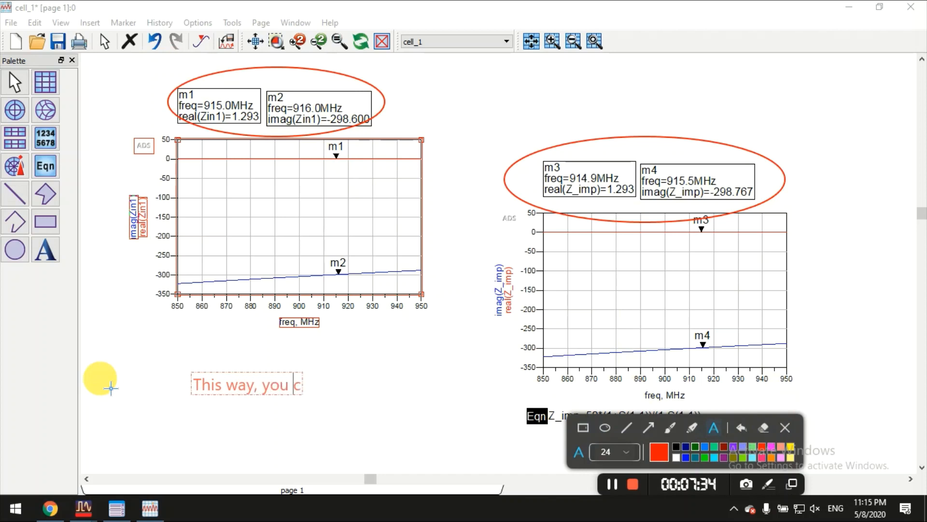
text(an find)
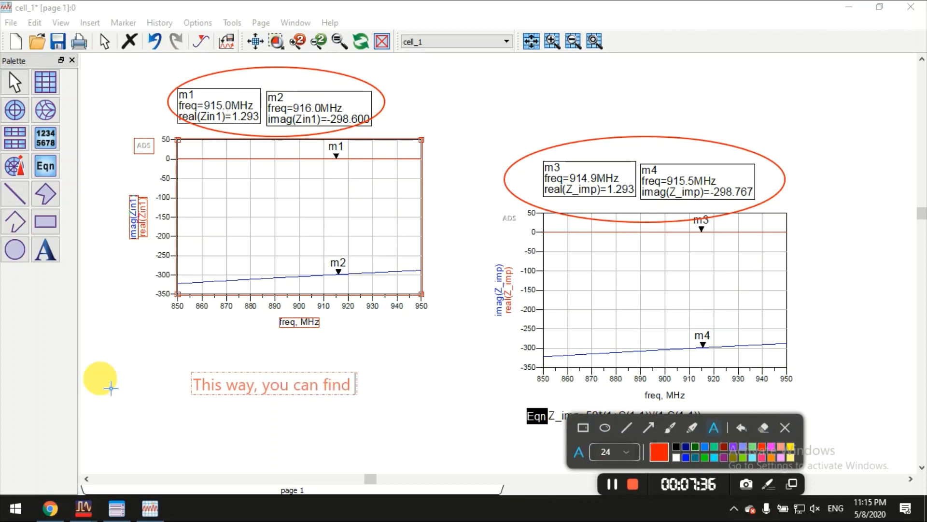
text( impedance of)
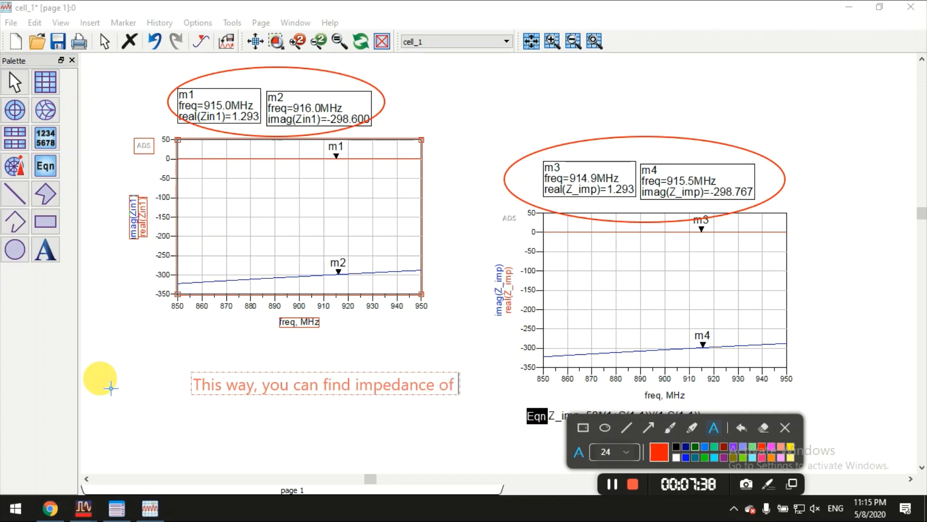
text( voltage multiplier)
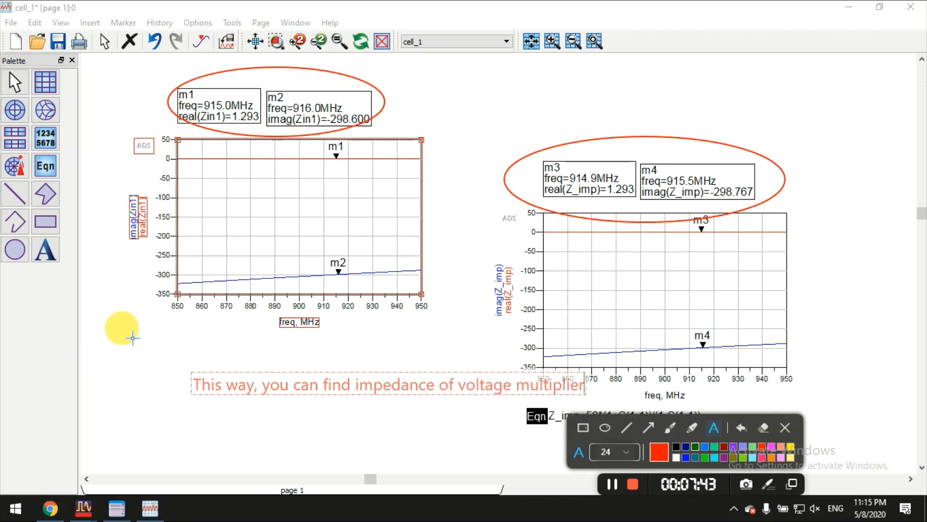
click(301, 435)
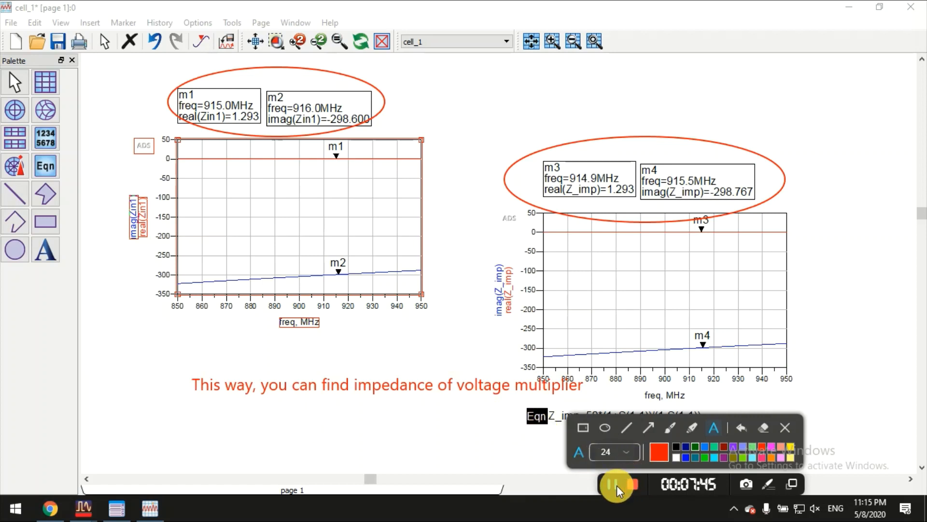